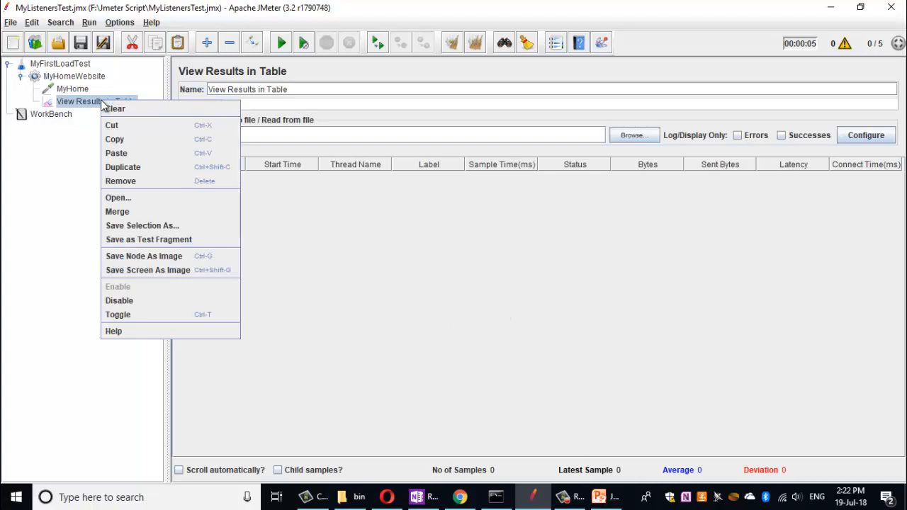
Remove the View Results in Table listener and add a fresh one to the MyHomeWebsite thread group
click(122, 182)
key(Return)
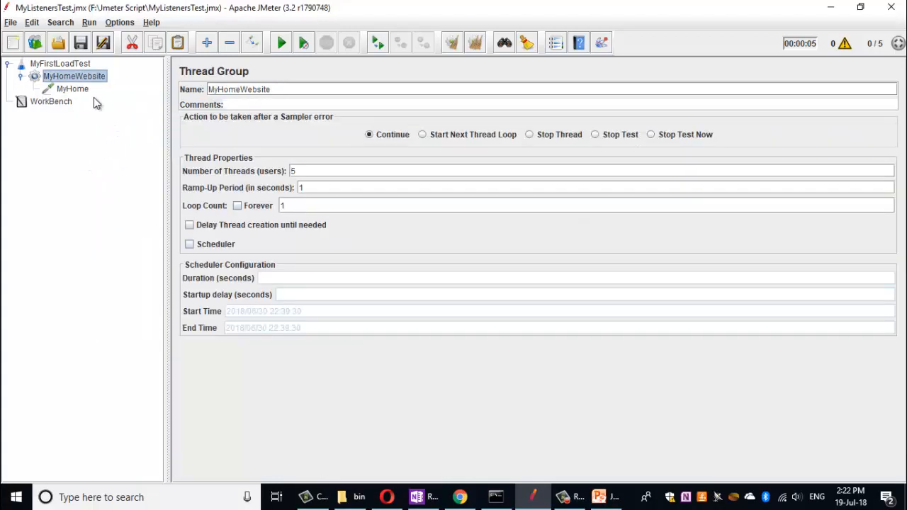
right_click(82, 76)
mouse_move(128, 86)
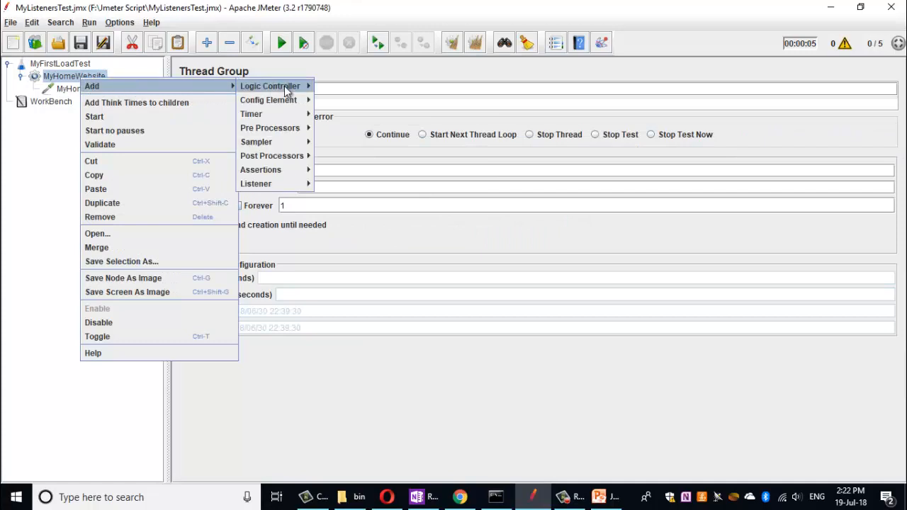
mouse_move(296, 190)
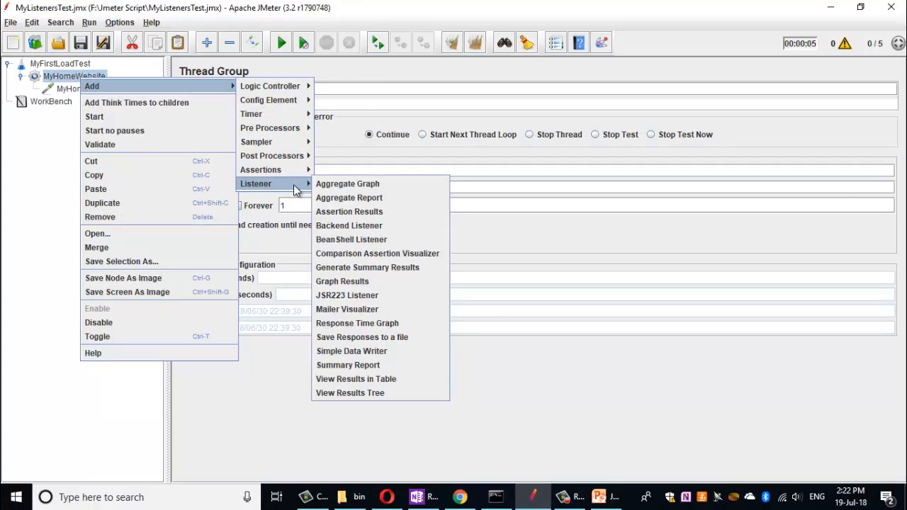
click(380, 380)
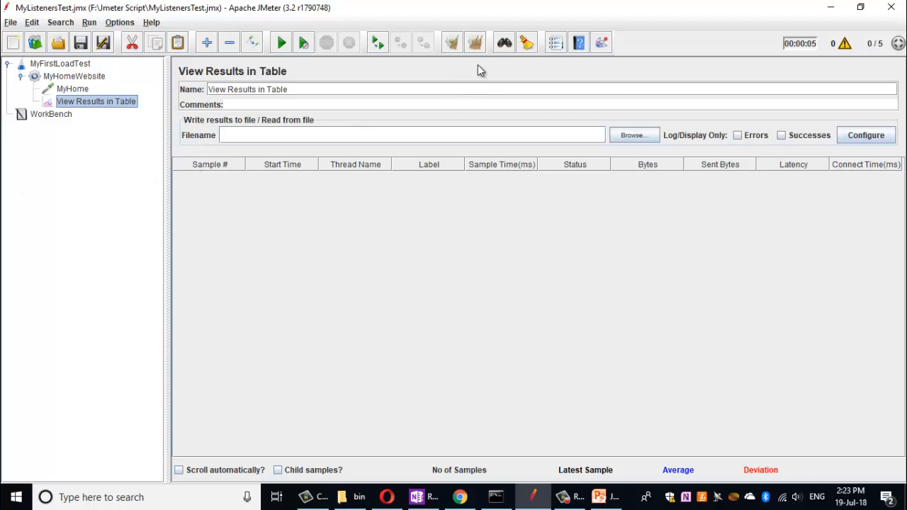
Run the saved test plan with all results cleared and widen the Thread Name column in the results table
click(476, 45)
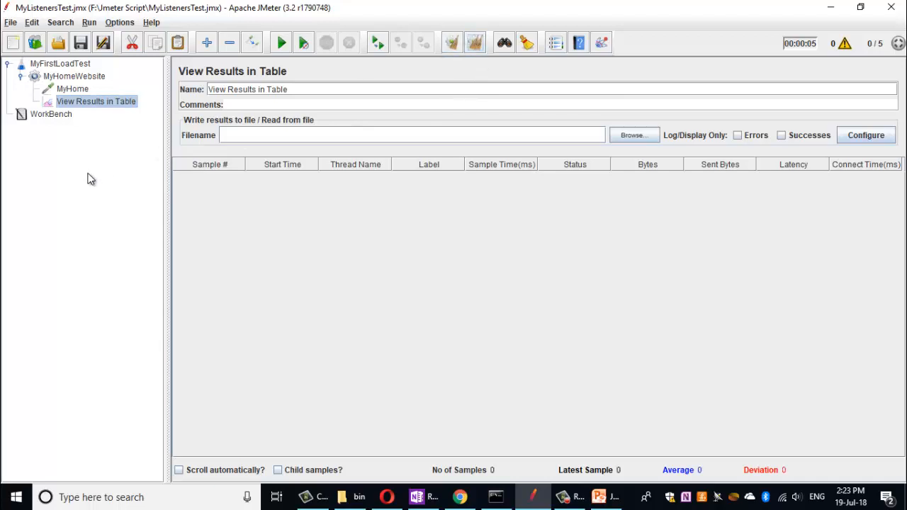
click(80, 43)
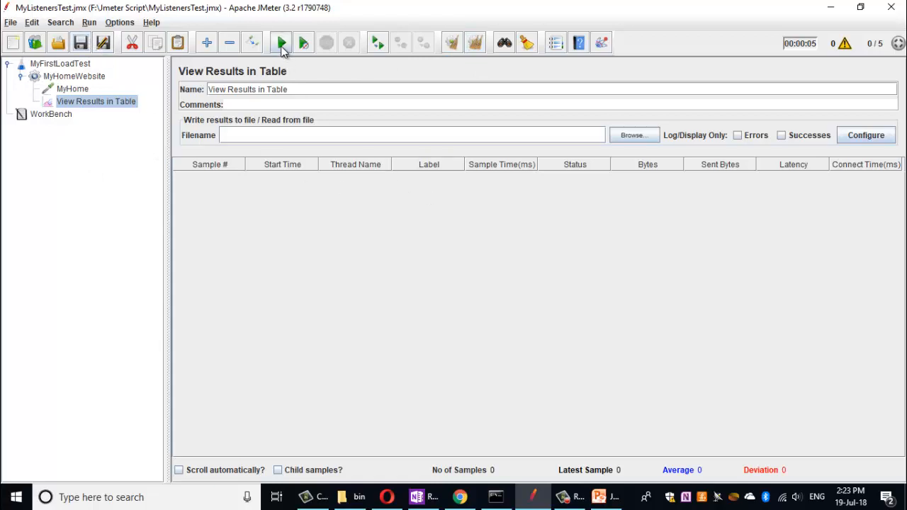
click(281, 44)
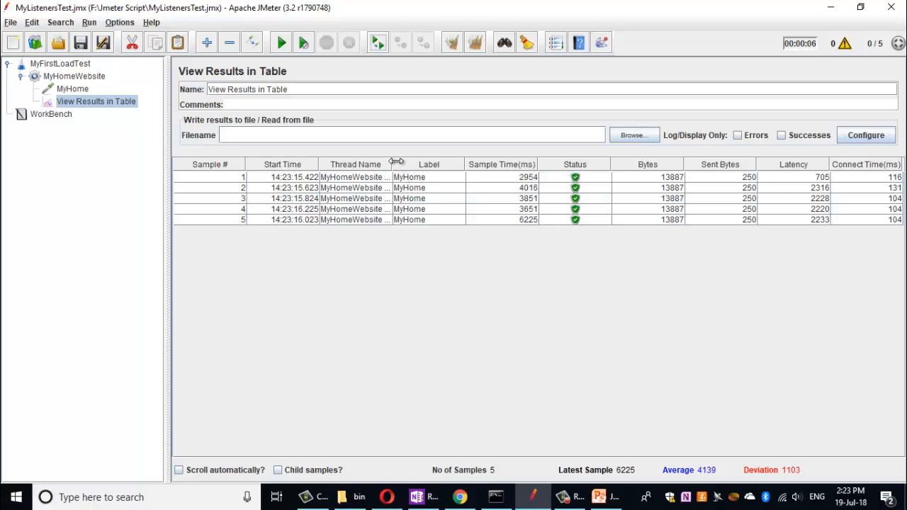
drag(396, 162, 444, 165)
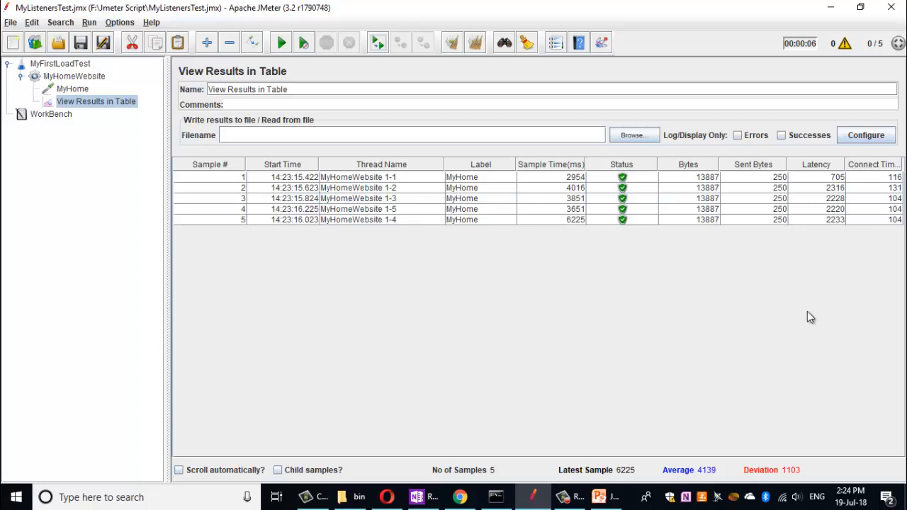
Switch to OneNote to review the Throughput, Listener and Sample time notes, and return to JMeter
click(424, 498)
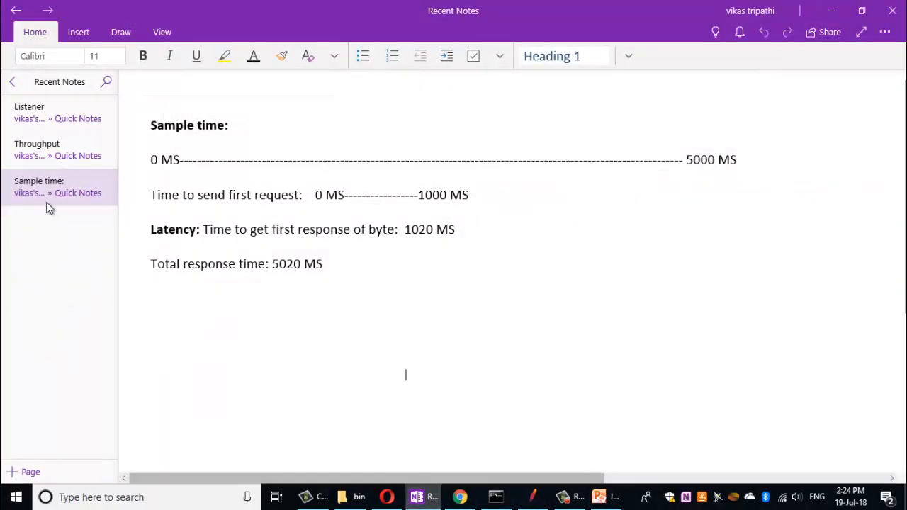
click(55, 141)
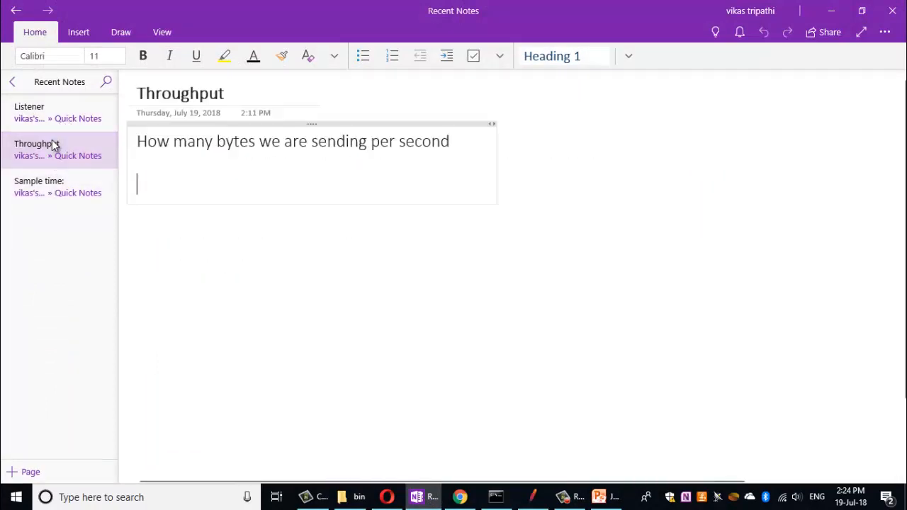
click(55, 117)
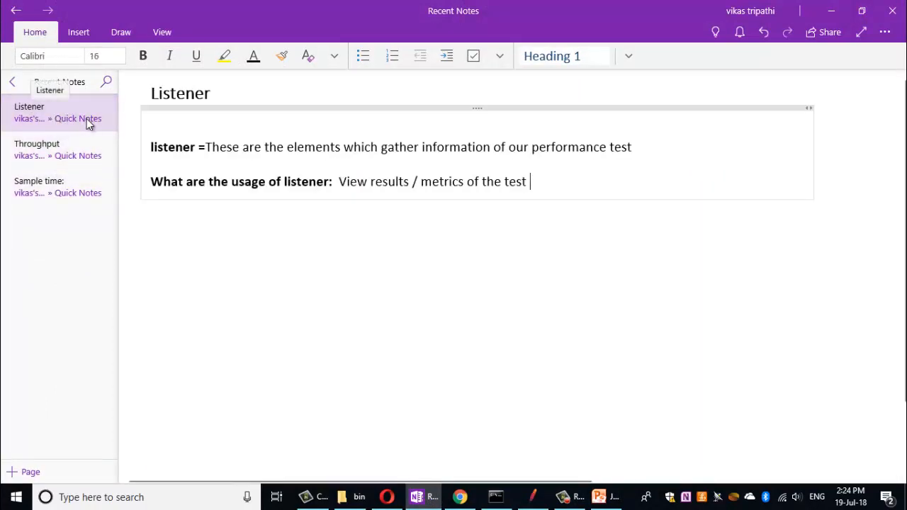
click(58, 149)
click(49, 180)
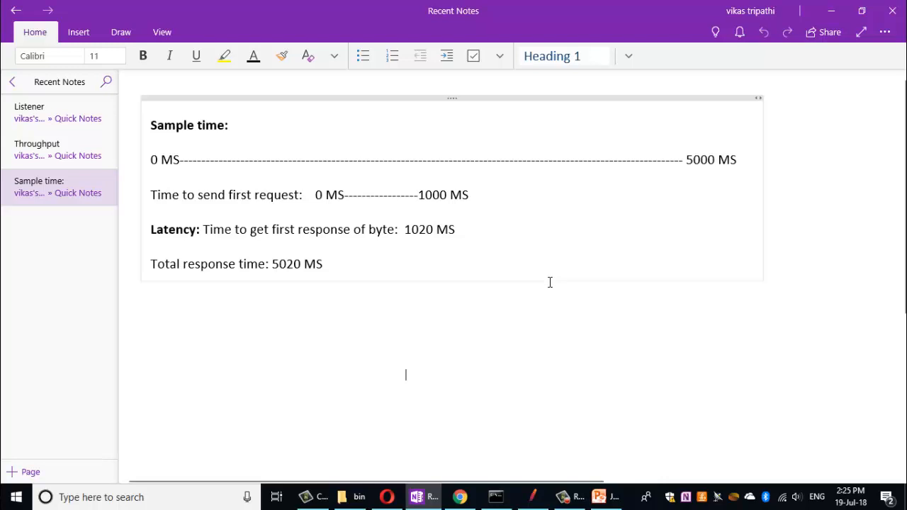
click(533, 497)
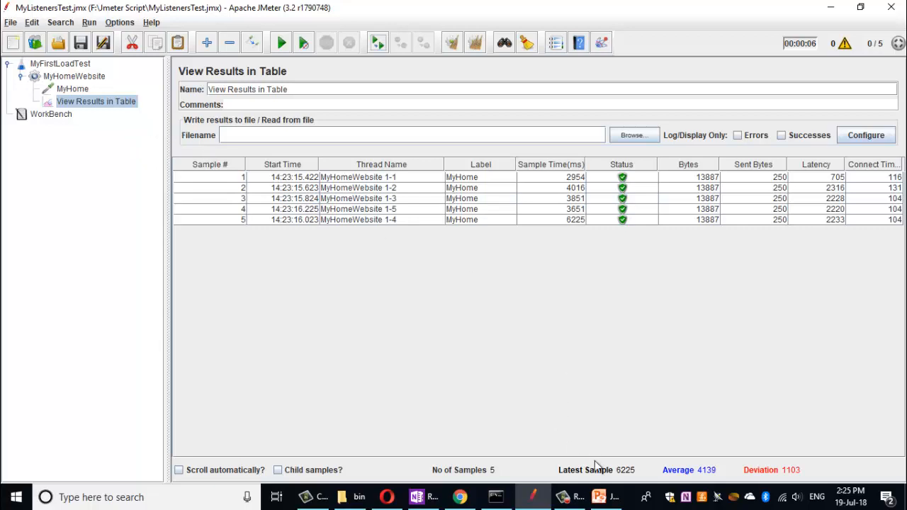
Switch to PowerPoint to check the list of listeners on the Steps slide, and return to JMeter
click(598, 497)
click(69, 261)
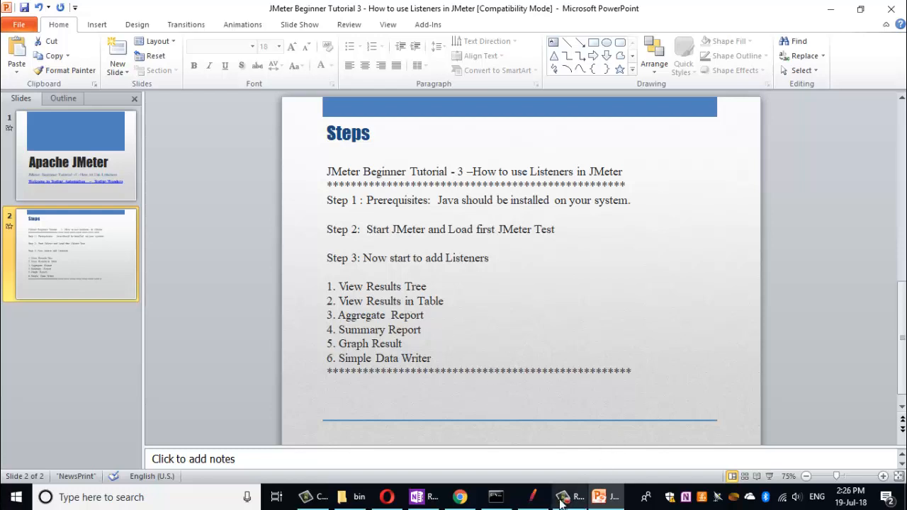
click(534, 498)
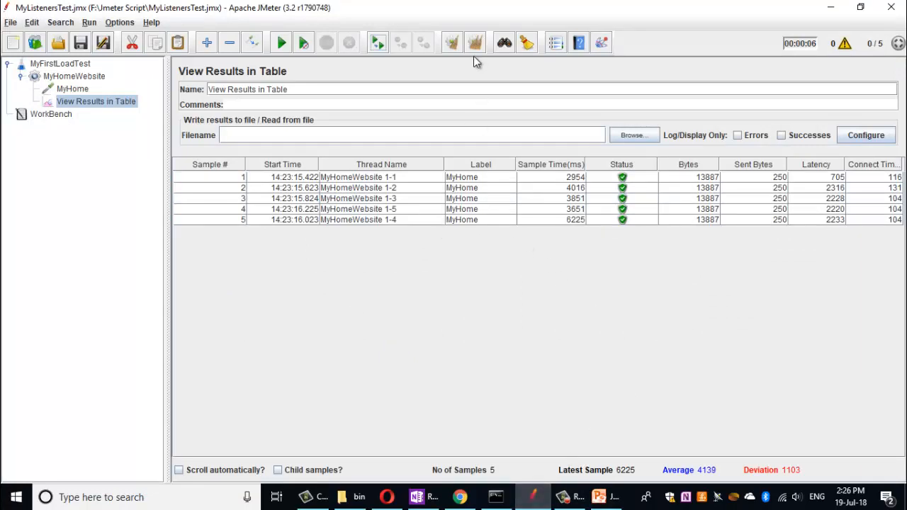
Add a View Results Tree listener to the MyHomeWebsite thread group
click(72, 78)
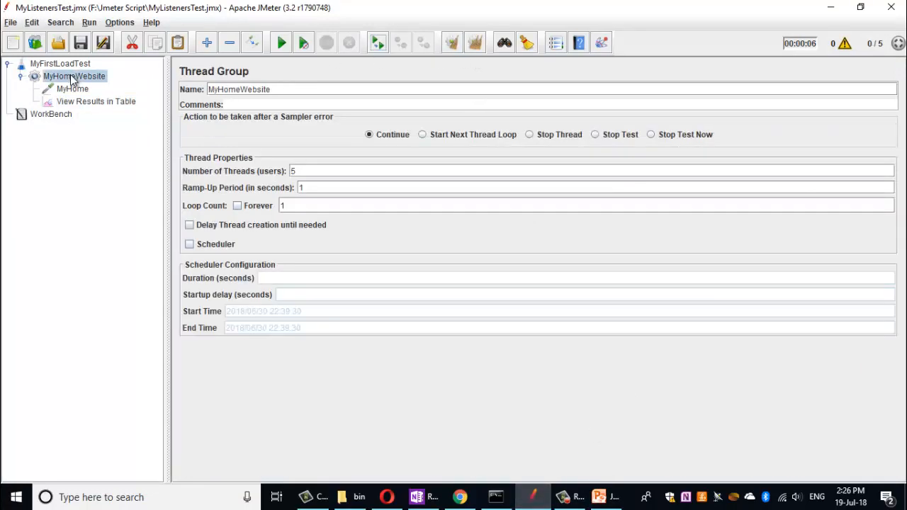
right_click(72, 79)
mouse_move(169, 83)
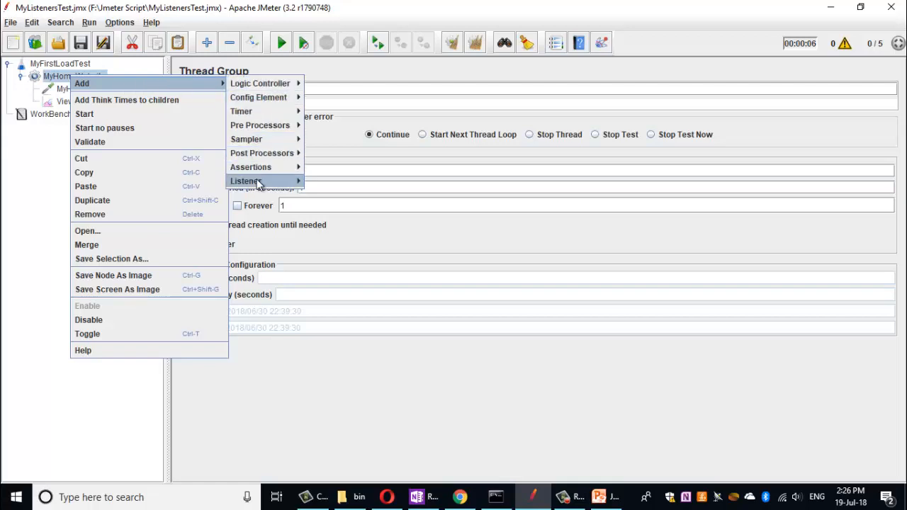
mouse_move(257, 184)
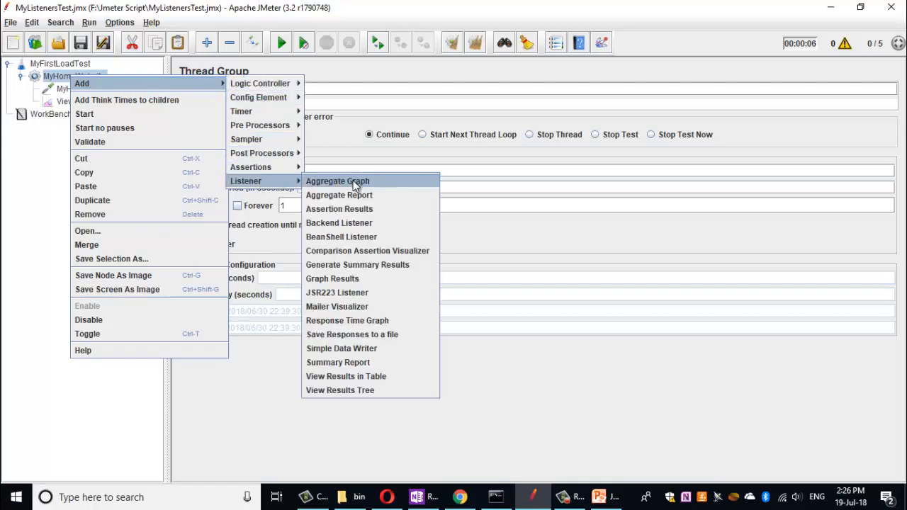
click(357, 388)
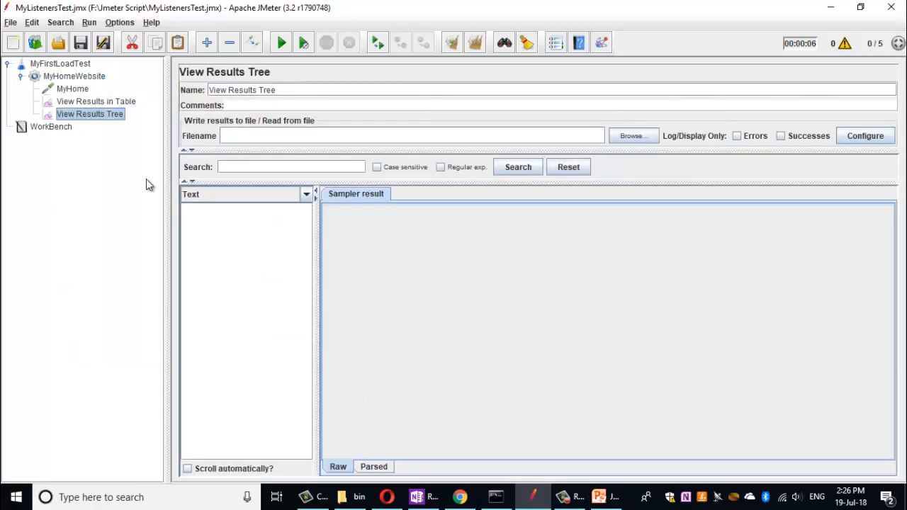
Clear all earlier results and run the test with the View Results Tree listener in view
click(476, 44)
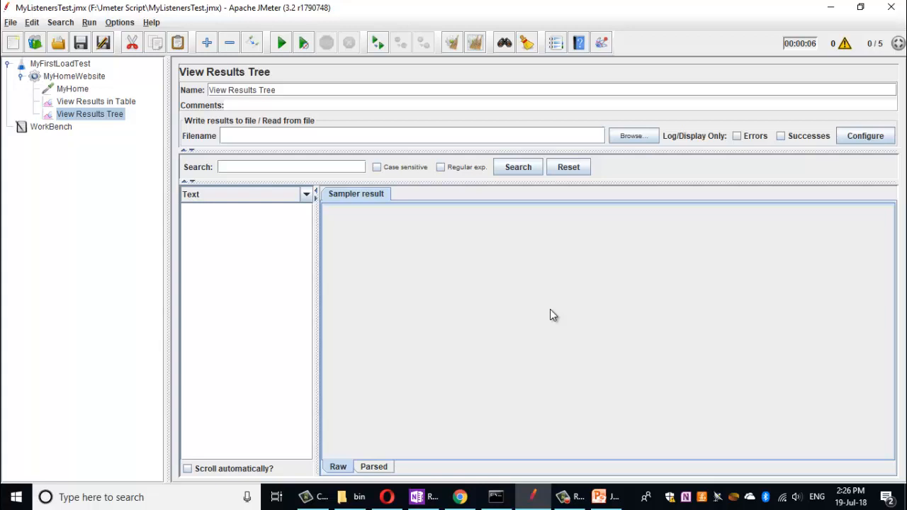
click(94, 101)
click(94, 112)
click(281, 43)
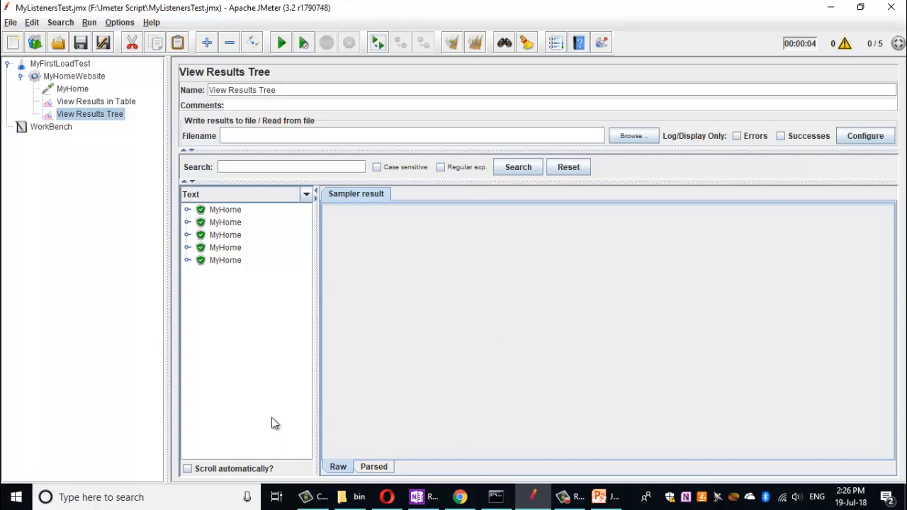
Examine the sampler result, request and response data of the first MyHome sample in the results tree
click(213, 212)
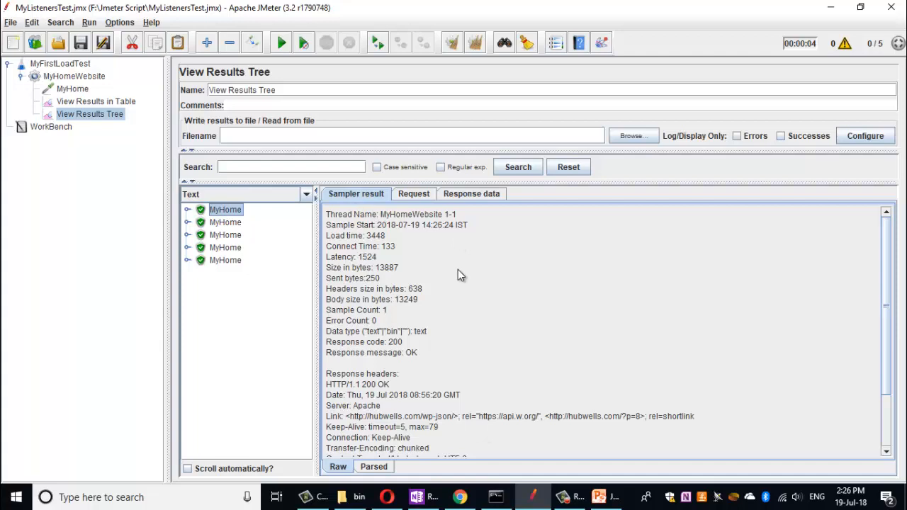
click(414, 195)
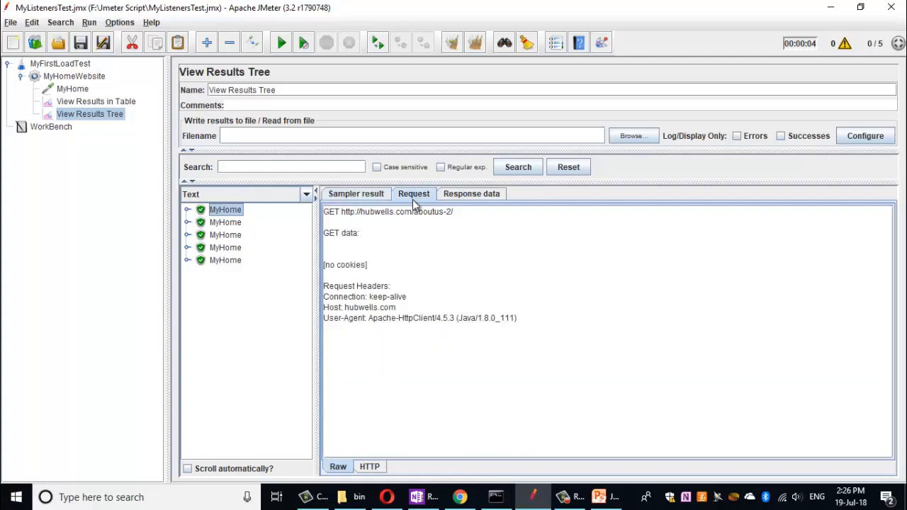
click(471, 200)
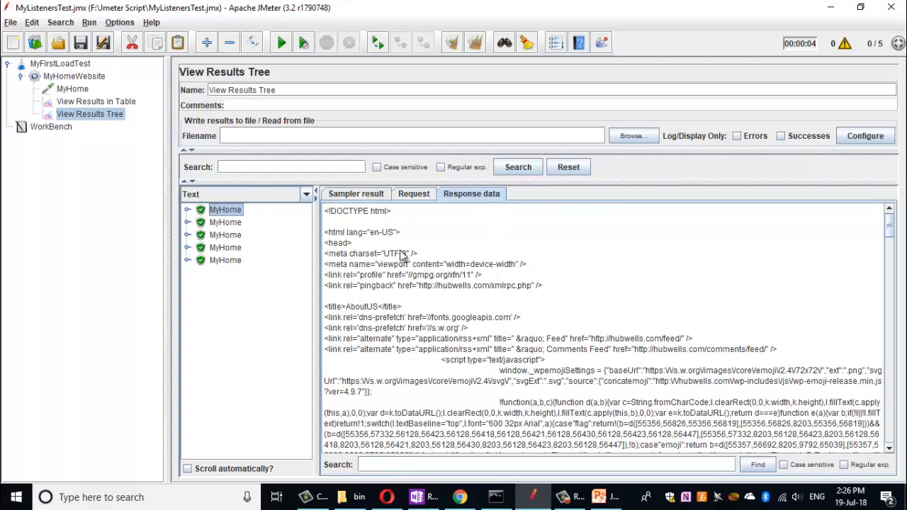
click(359, 196)
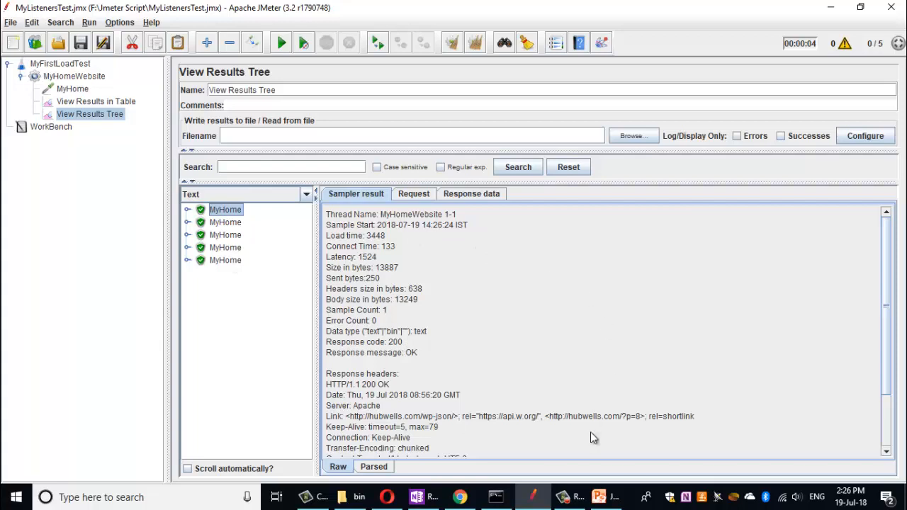
mouse_move(598, 501)
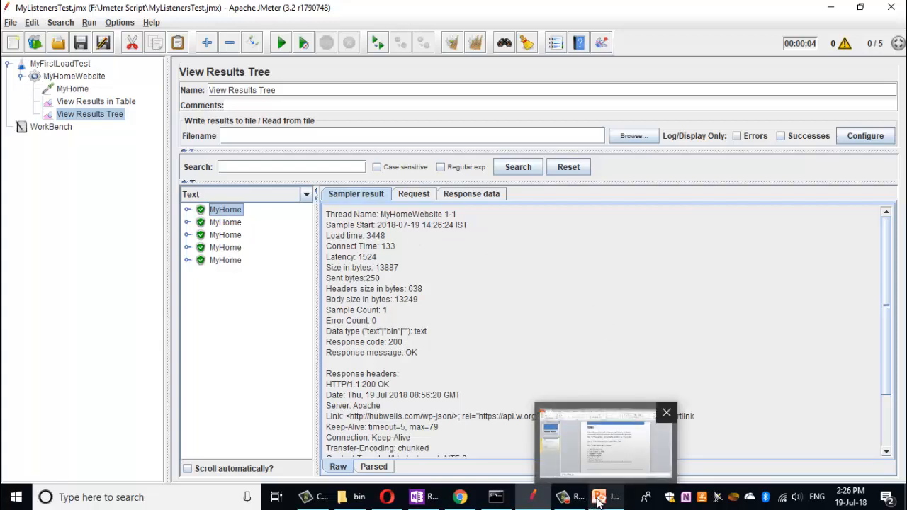
Add an Aggregate Report listener to the MyHomeWebsite thread group
click(71, 76)
right_click(72, 77)
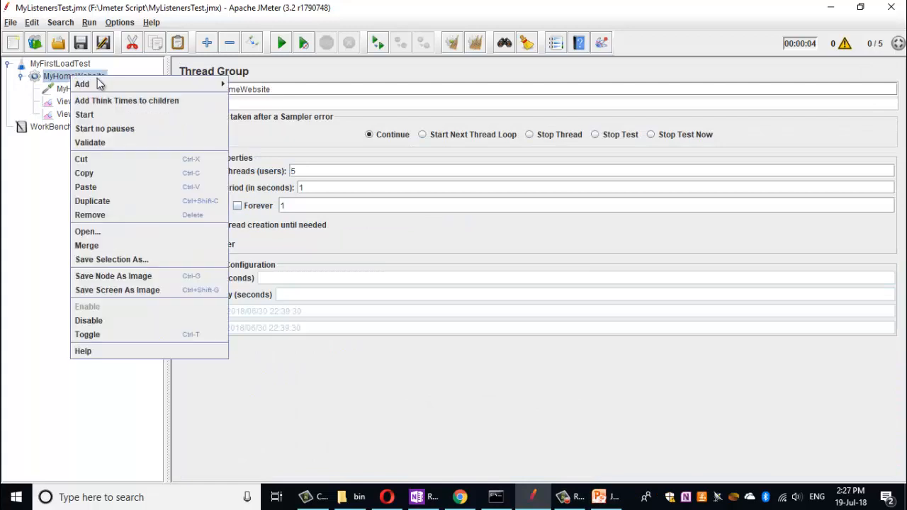
mouse_move(128, 85)
mouse_move(255, 182)
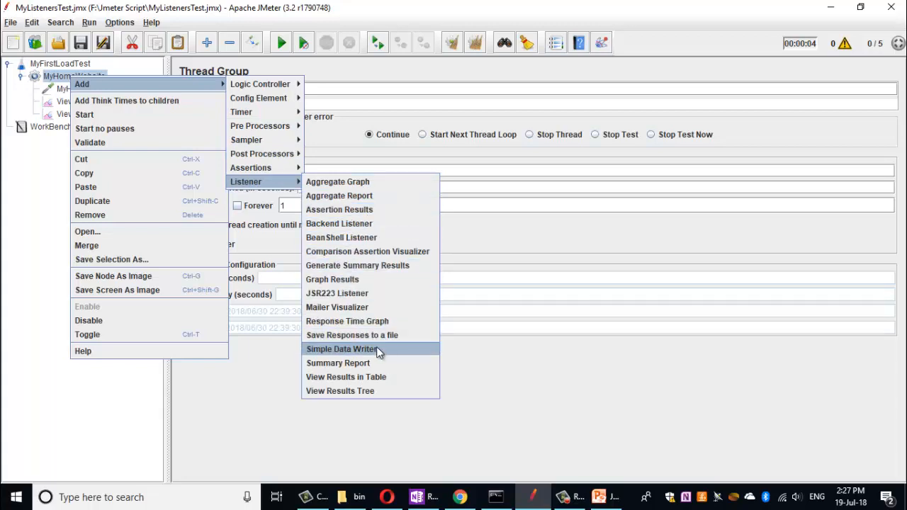
click(340, 196)
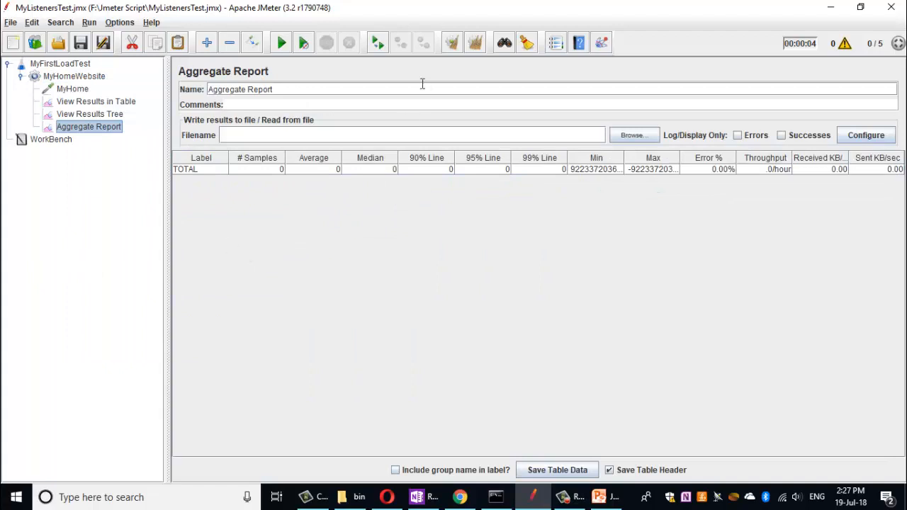
Rerun the test with all results cleared and compare View Results in Table with the Aggregate Report
click(475, 52)
click(282, 43)
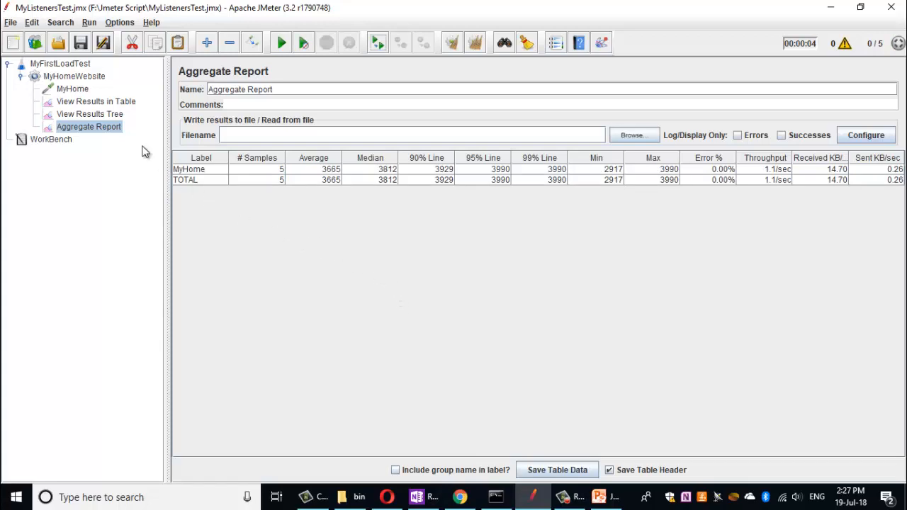
click(115, 103)
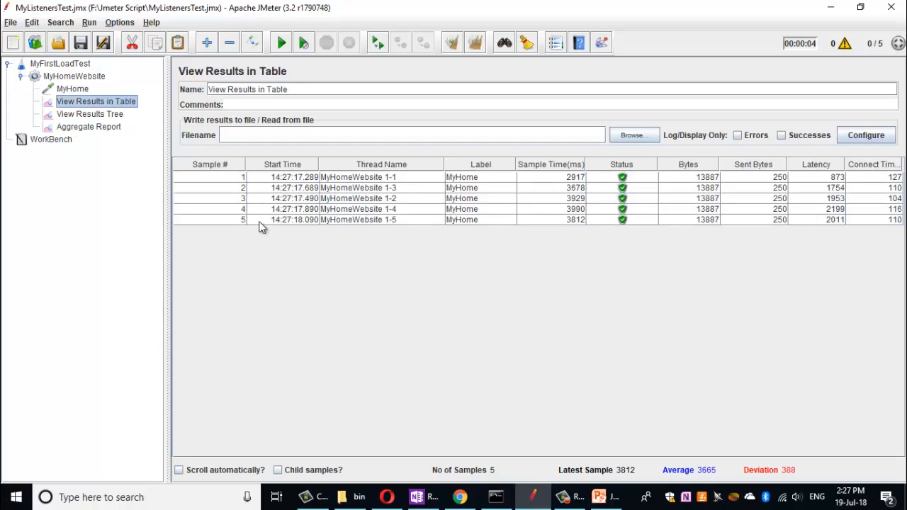
click(112, 127)
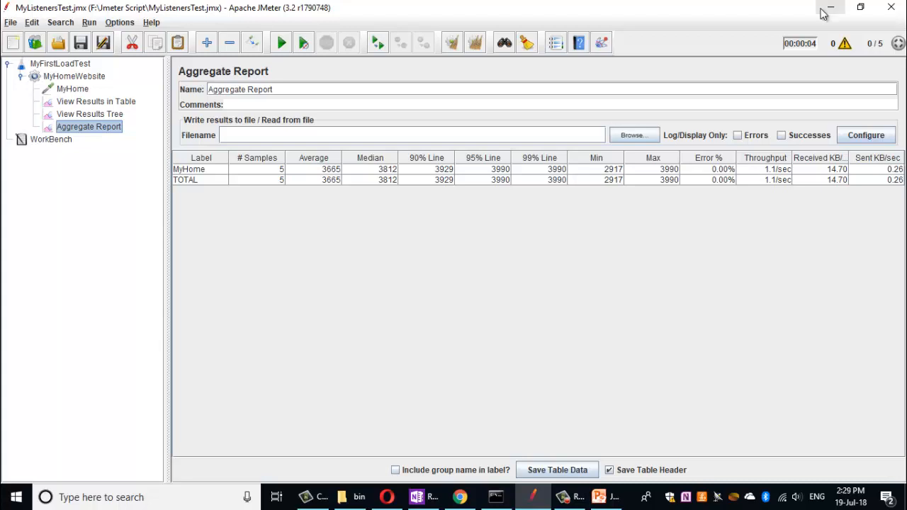
Add a Summary Report listener to the MyHomeWebsite thread group
click(85, 76)
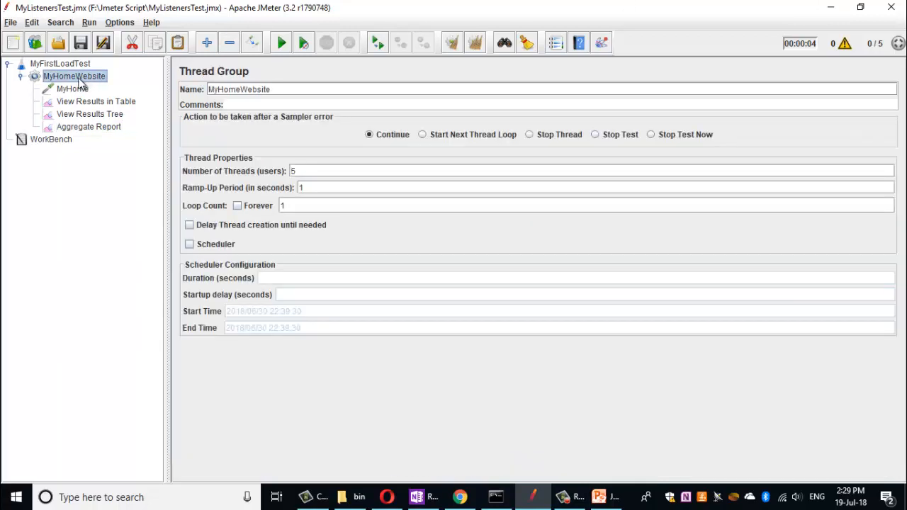
right_click(79, 81)
mouse_move(148, 87)
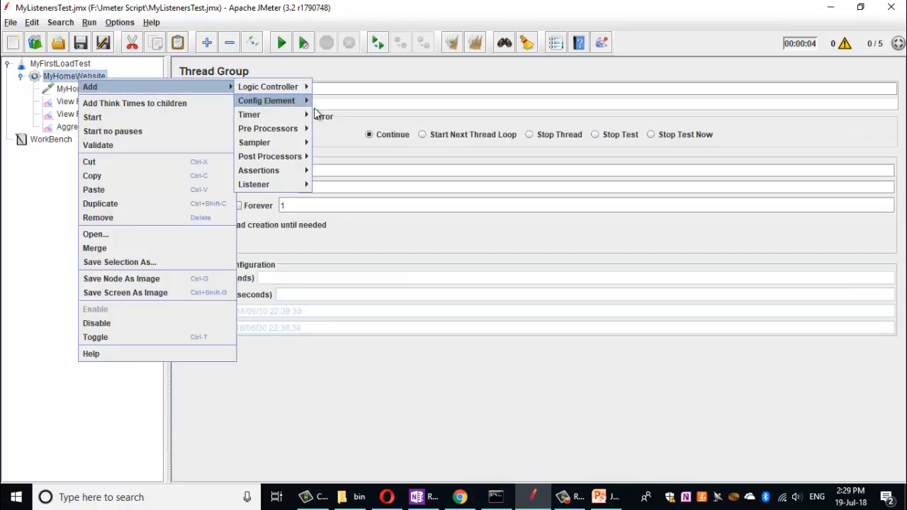
mouse_move(258, 188)
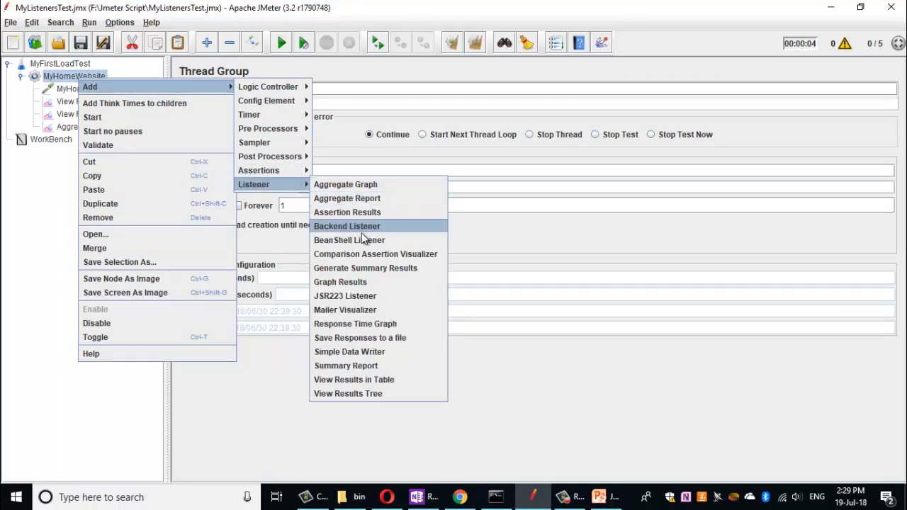
click(351, 366)
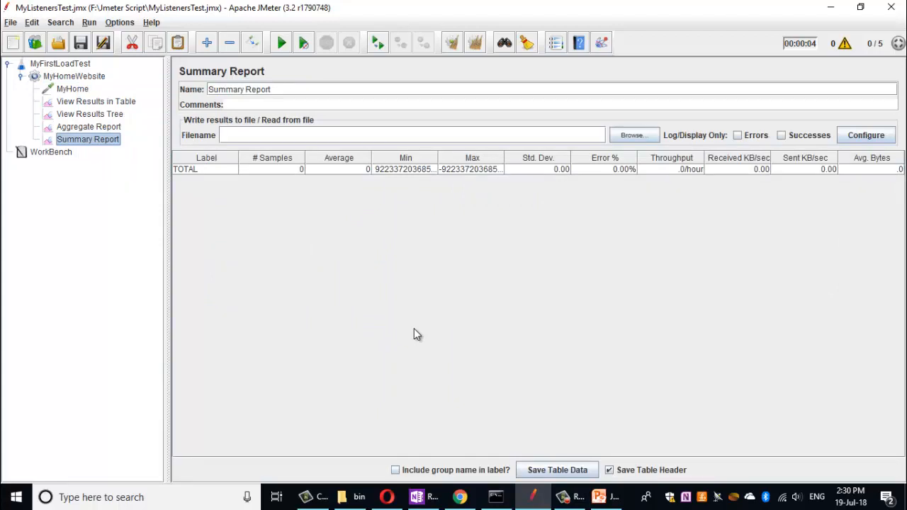
Clear all results and set SummaryReport.csv in the Report folder as the Summary Report's results file
click(476, 44)
click(631, 135)
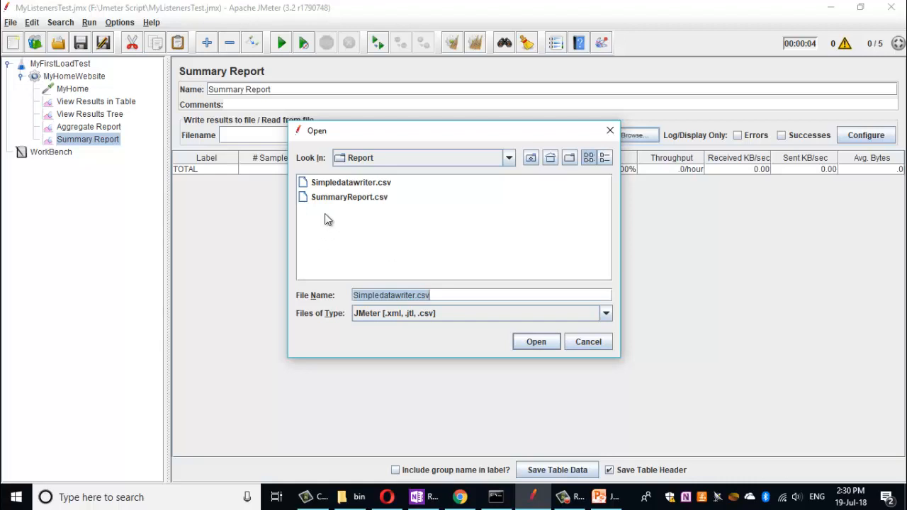
double_click(347, 198)
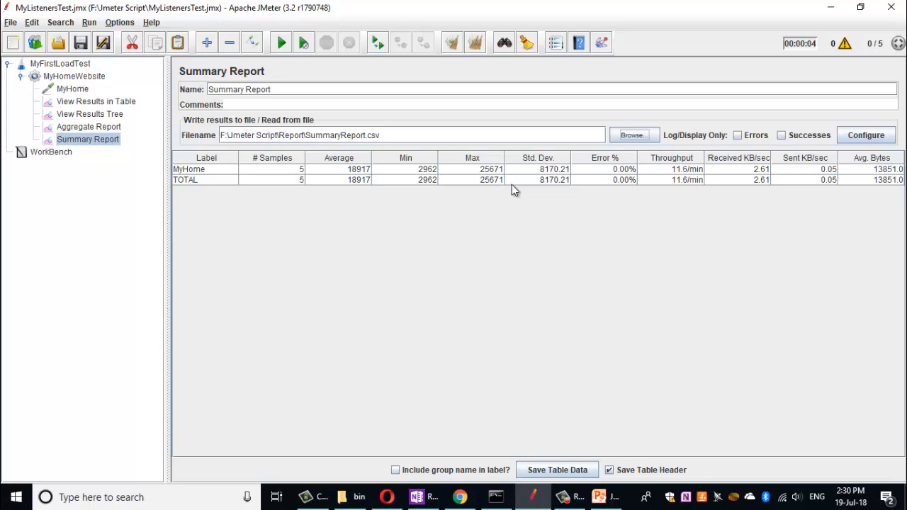
Clear all results and run the test, overwriting the existing SummaryReport.csv file
click(474, 44)
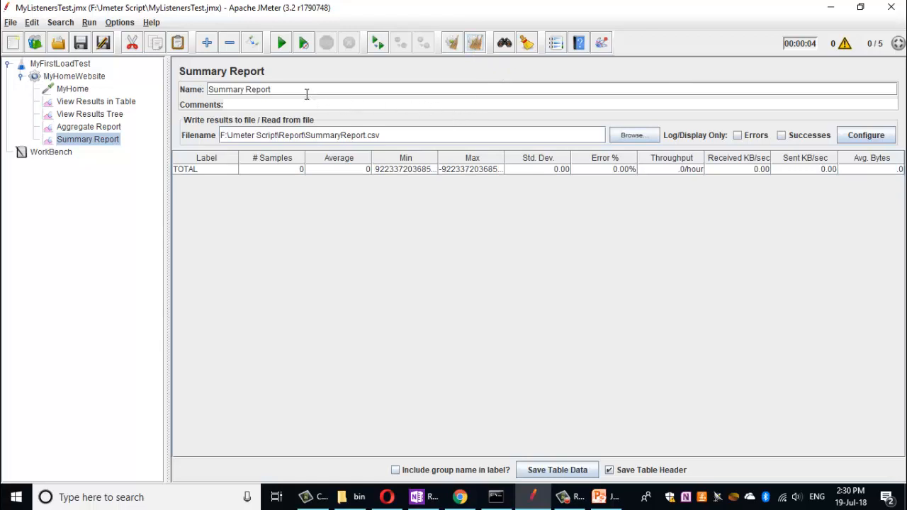
click(281, 44)
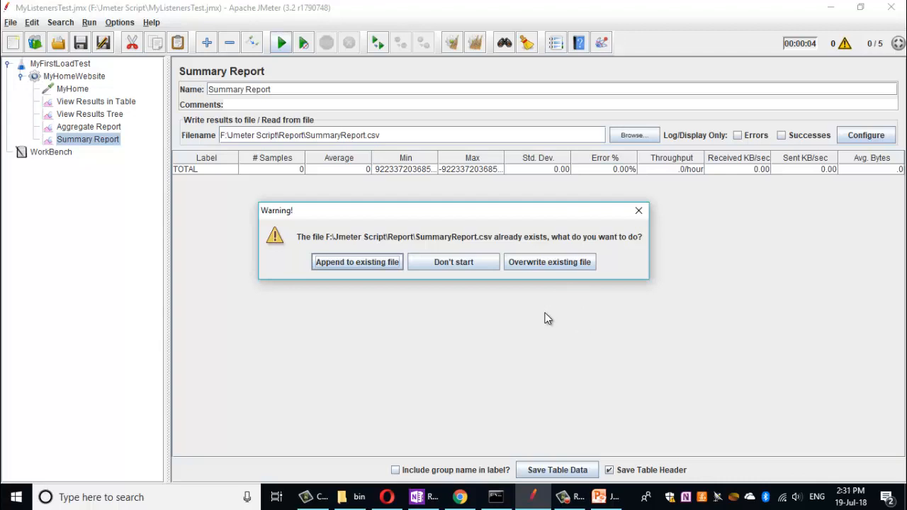
click(546, 268)
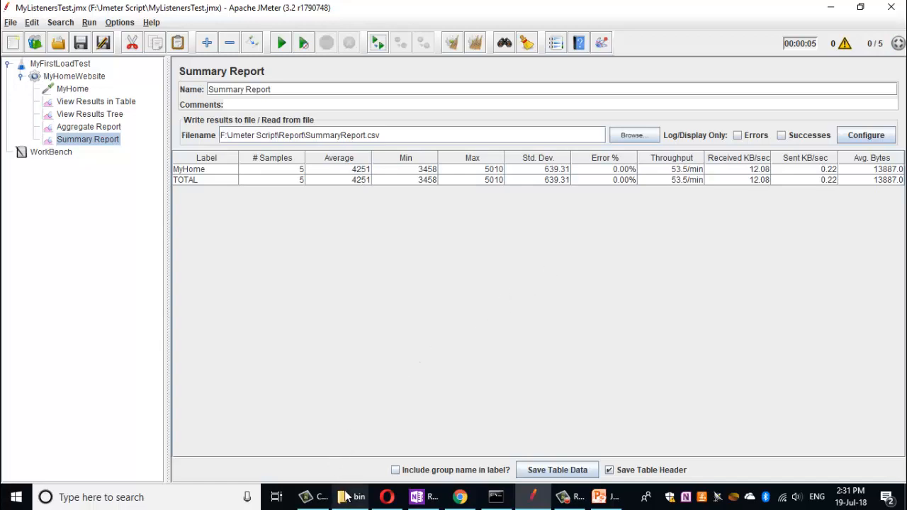
Open the SummaryReport file from the Report folder in Excel, compare it with the Summary Report listener, and close it
mouse_move(345, 498)
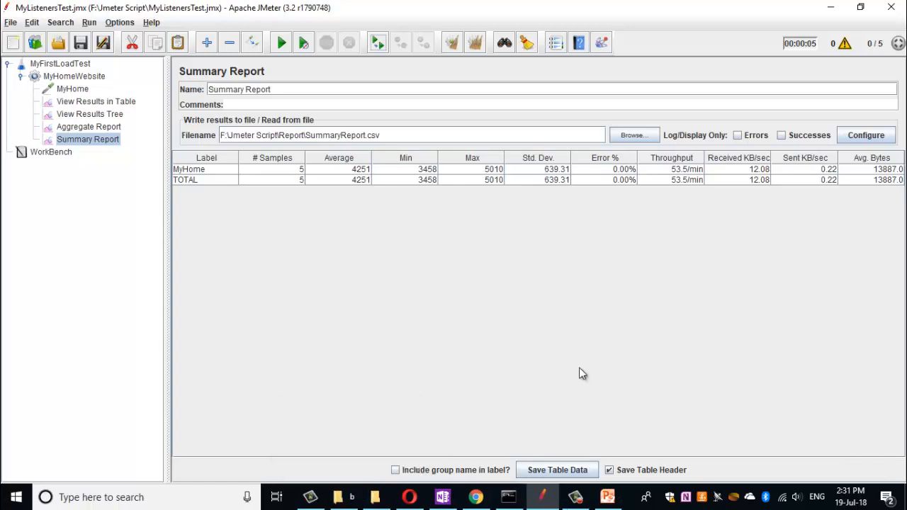
click(374, 499)
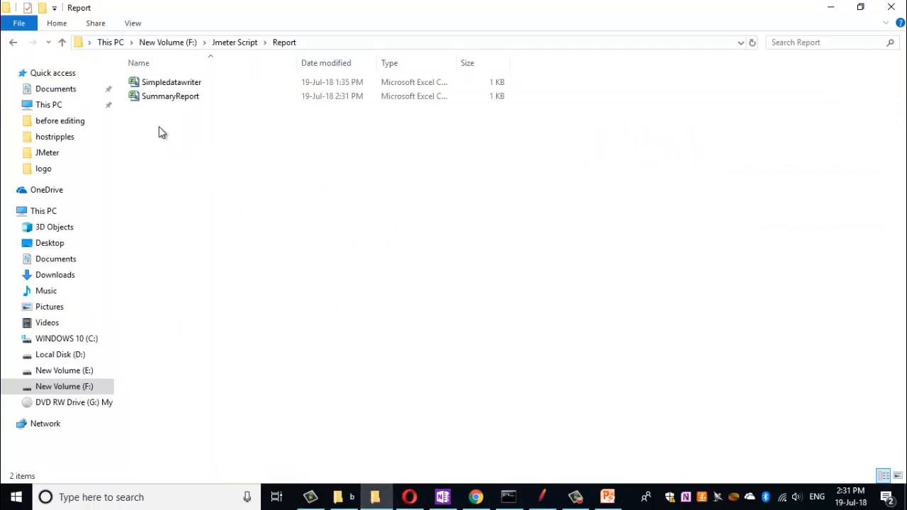
double_click(176, 101)
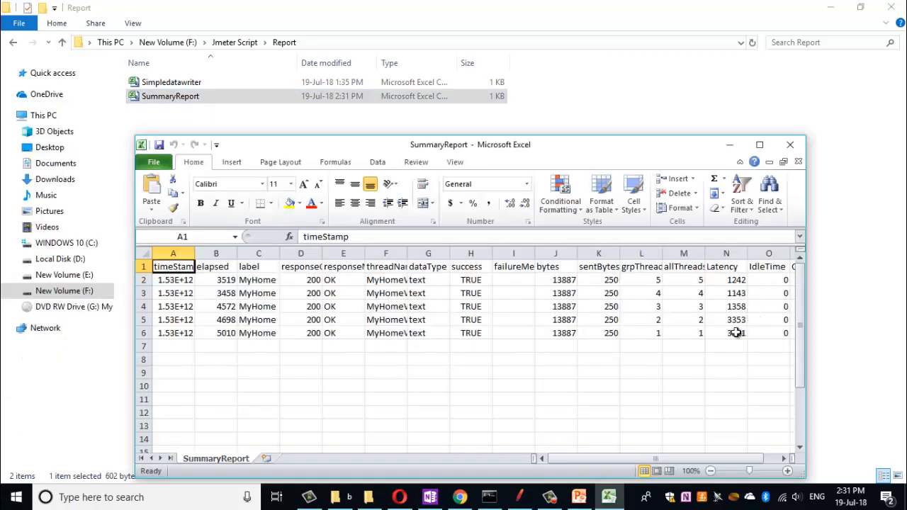
click(520, 497)
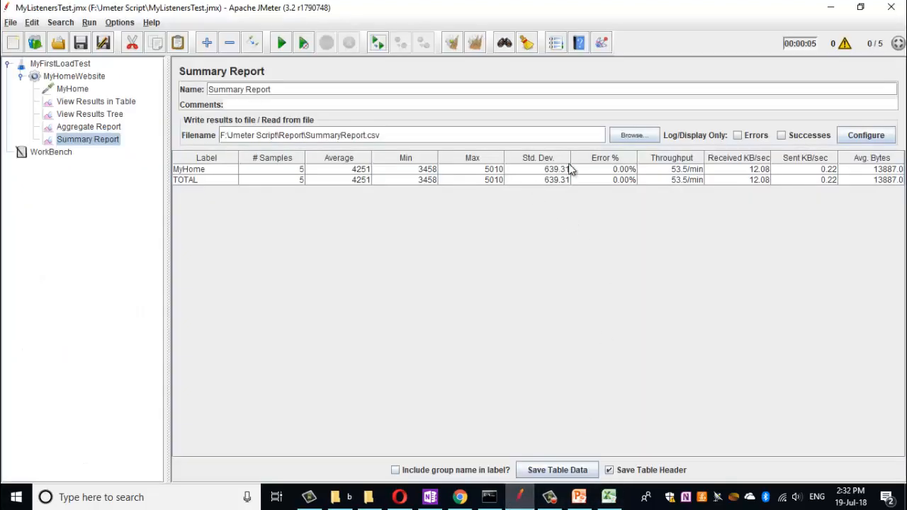
click(608, 496)
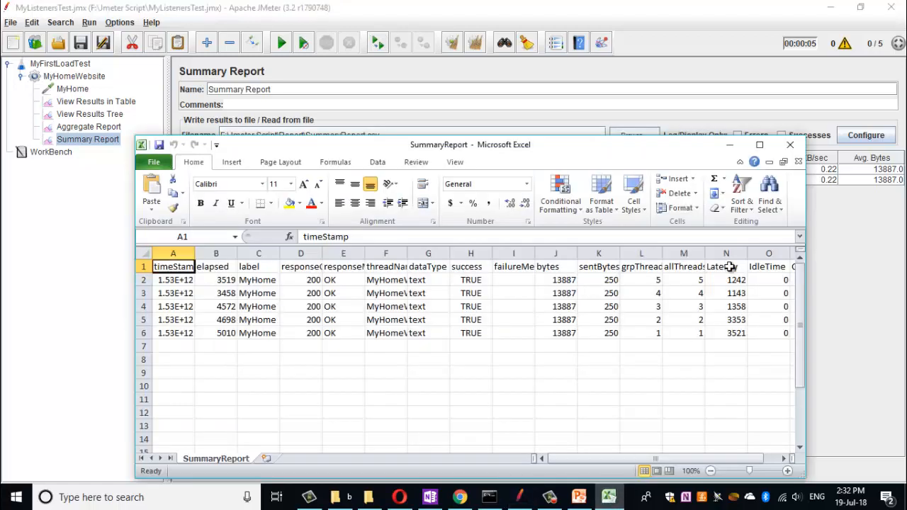
click(790, 144)
Add a Simple Data Writer listener to the MyHomeWebsite thread group and set Simpledatawriter.csv as its results file
click(67, 77)
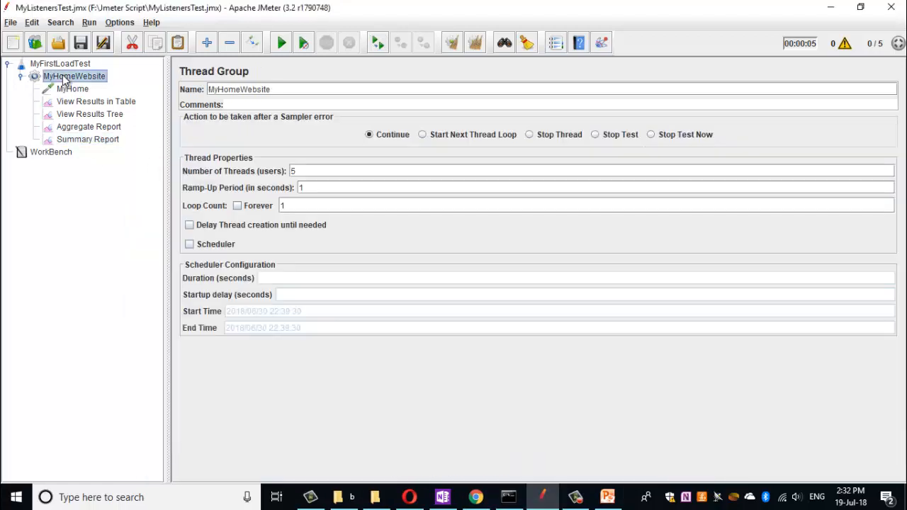
right_click(63, 79)
mouse_move(171, 83)
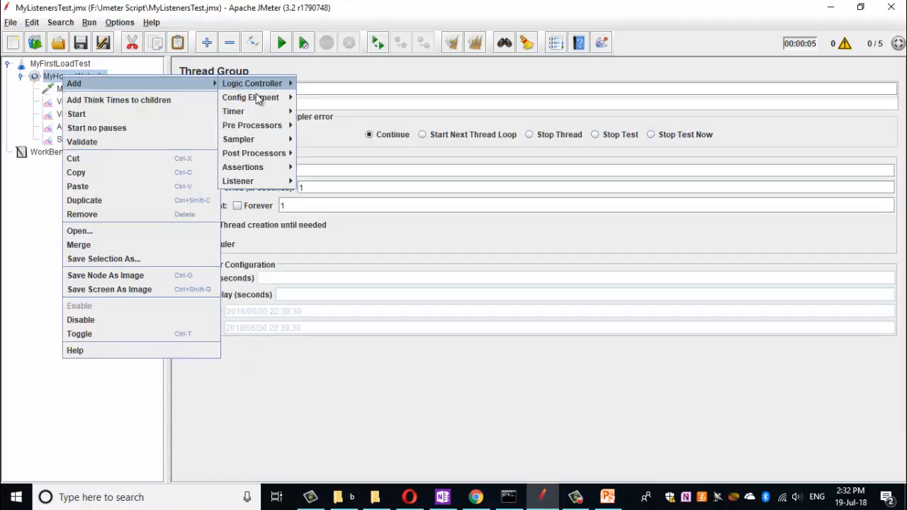
mouse_move(269, 185)
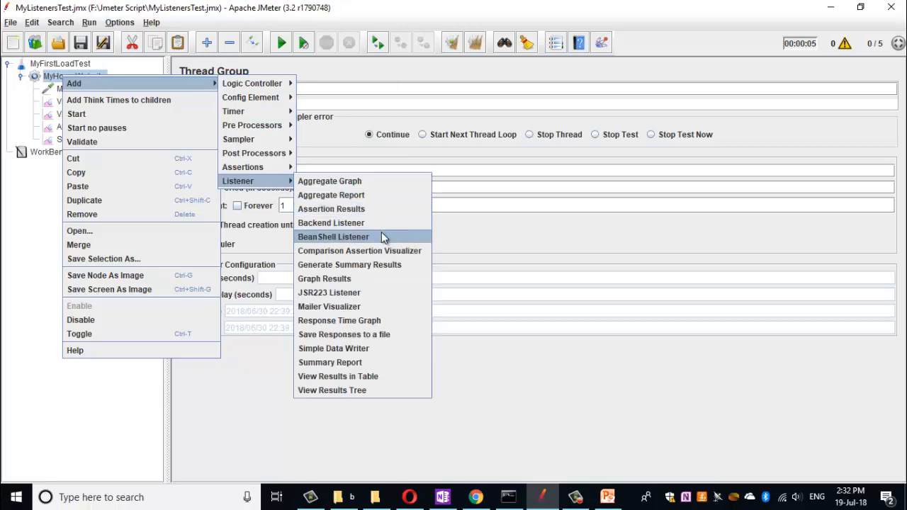
click(333, 348)
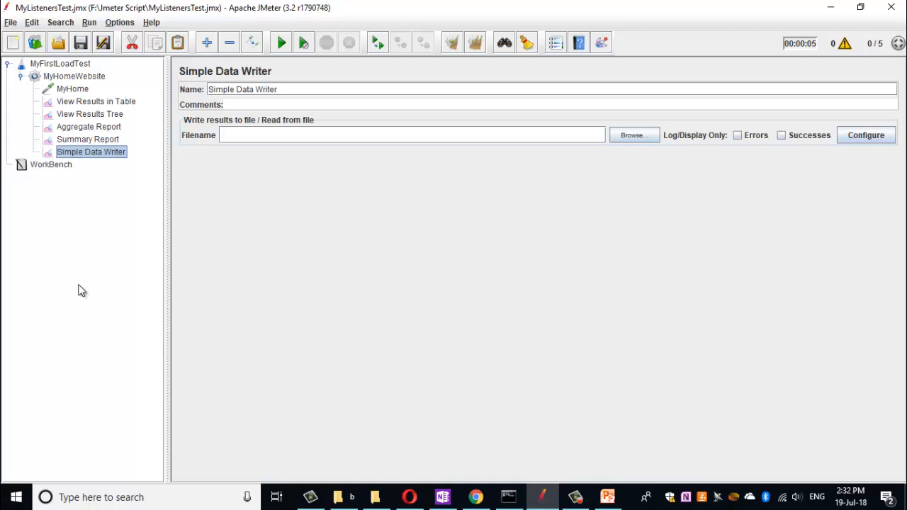
click(634, 135)
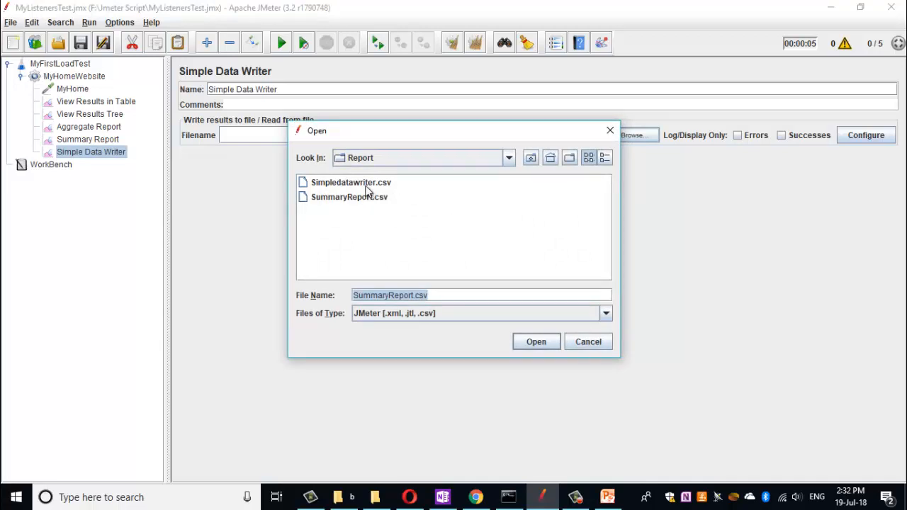
double_click(367, 185)
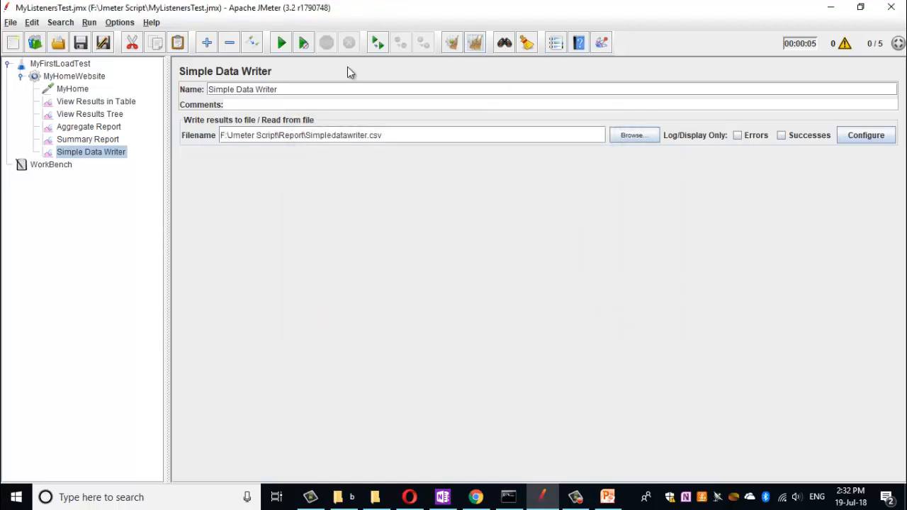
Run the test with the Simple Data Writer in view, overwriting the existing SummaryReport.csv and Simpledatawriter.csv files
click(113, 103)
click(112, 152)
click(282, 43)
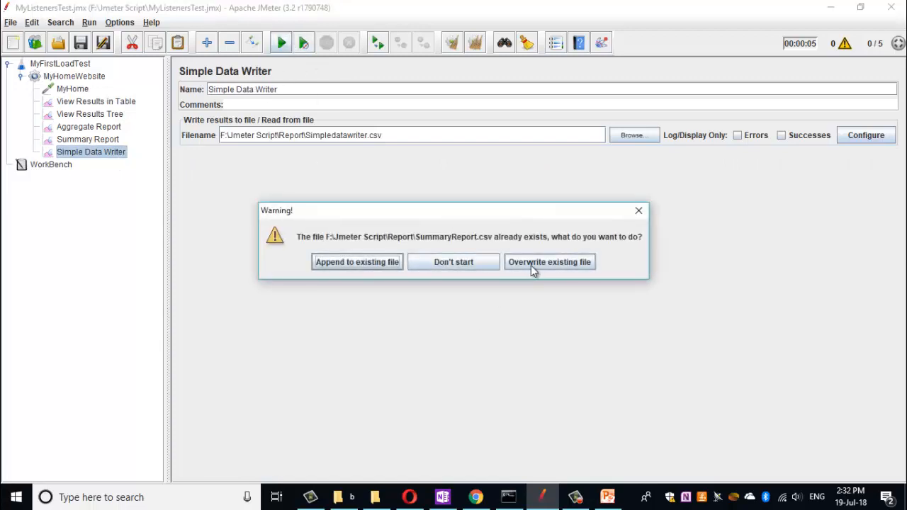
click(532, 262)
click(532, 263)
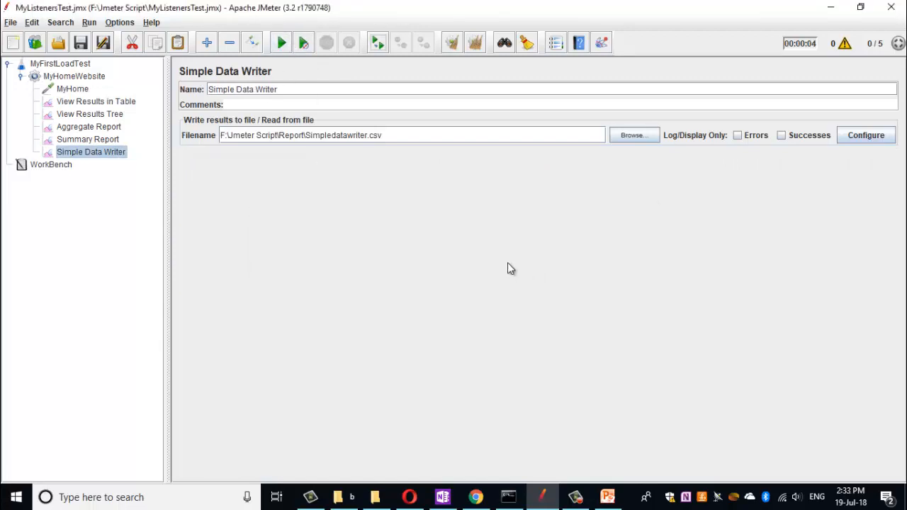
Open the Simpledatawriter file from the Report folder in Excel and examine its recorded samples in a maximized window
click(375, 496)
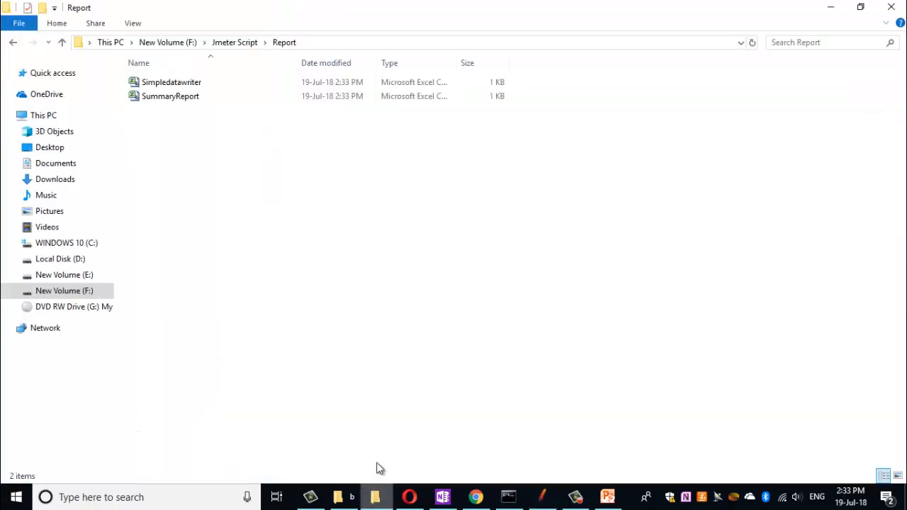
double_click(181, 83)
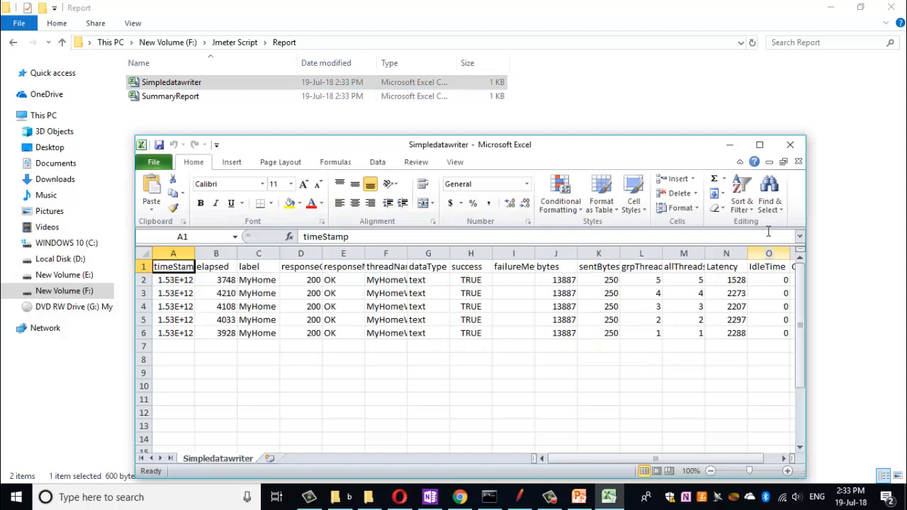
click(759, 145)
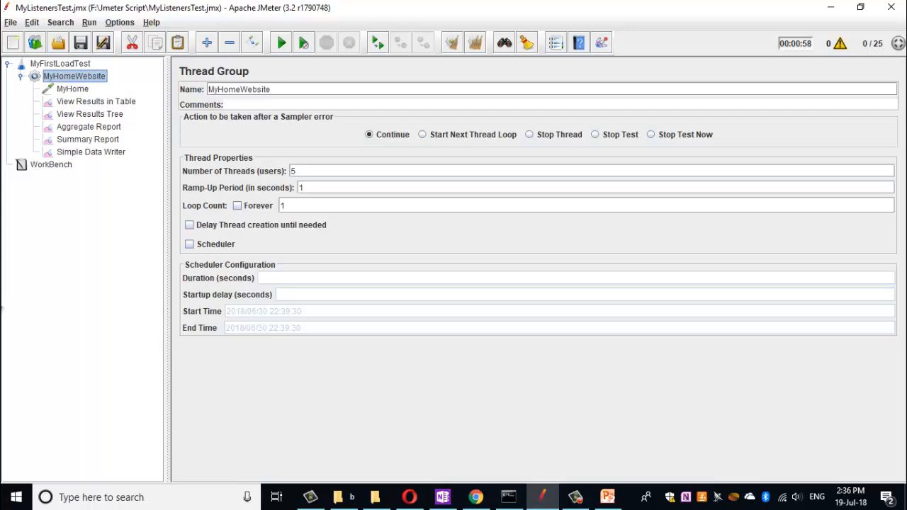
Add a Graph Results listener to the MyHomeWebsite thread group
right_click(77, 76)
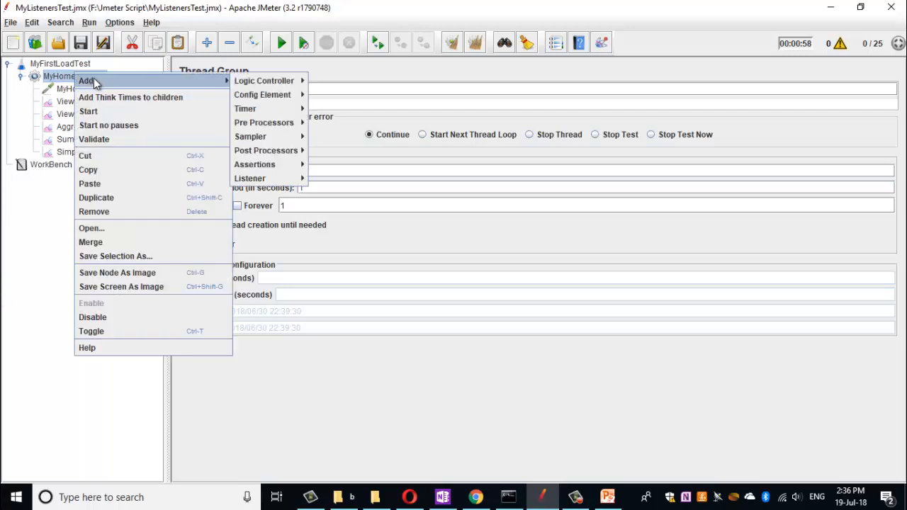
mouse_move(227, 86)
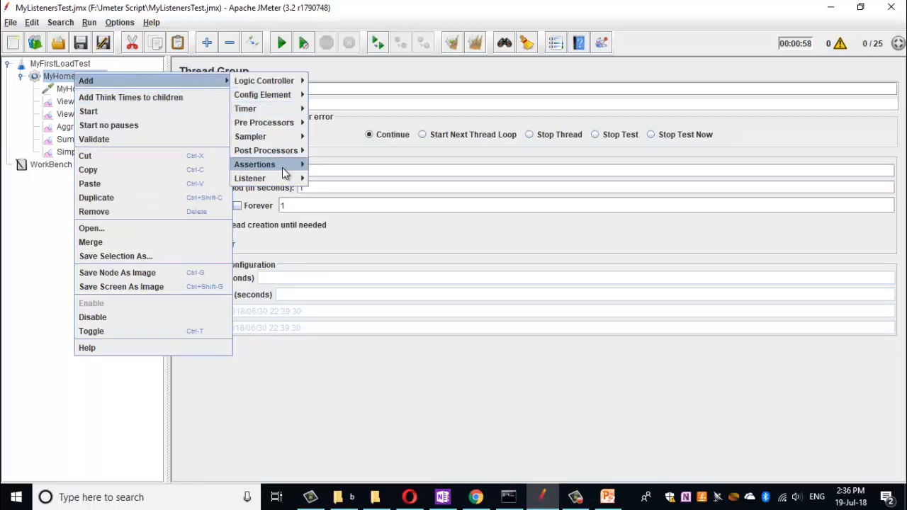
mouse_move(297, 179)
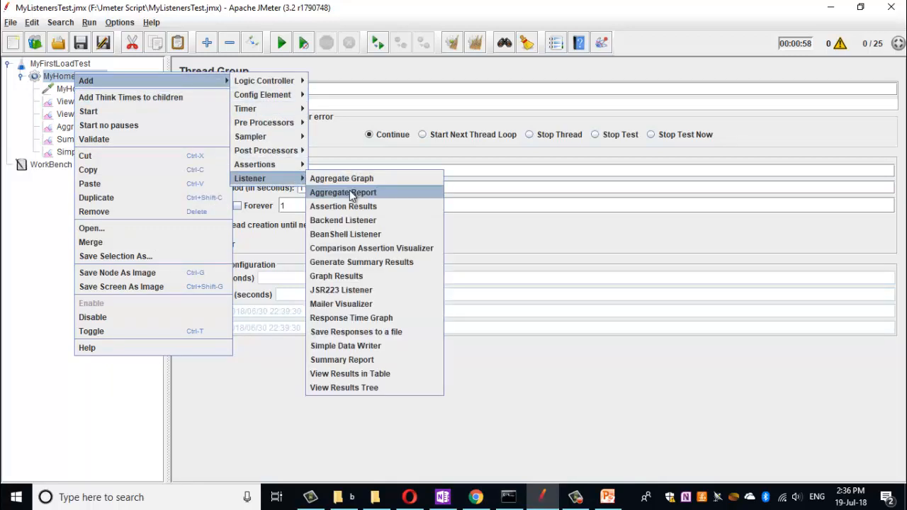
click(347, 276)
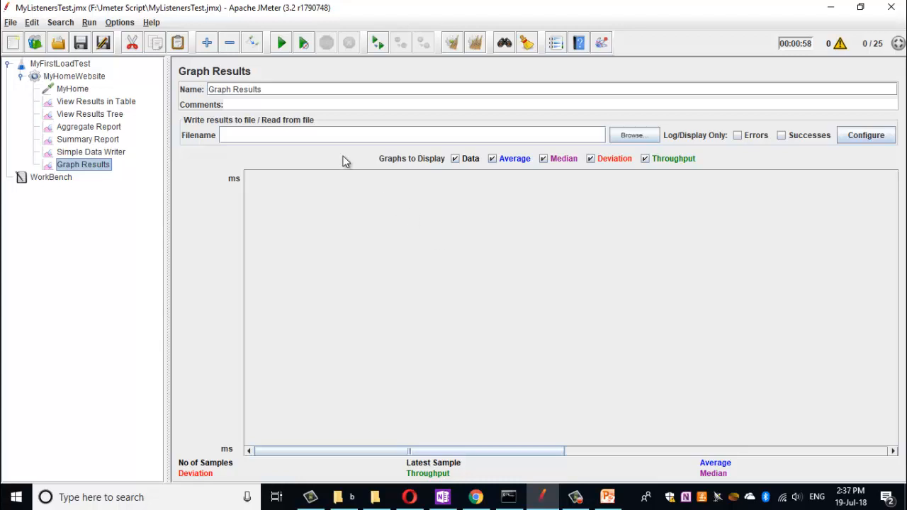
Set the MyHomeWebsite thread group to 20 users, a 5-second ramp-up and an endless loop, and save the test plan
click(83, 77)
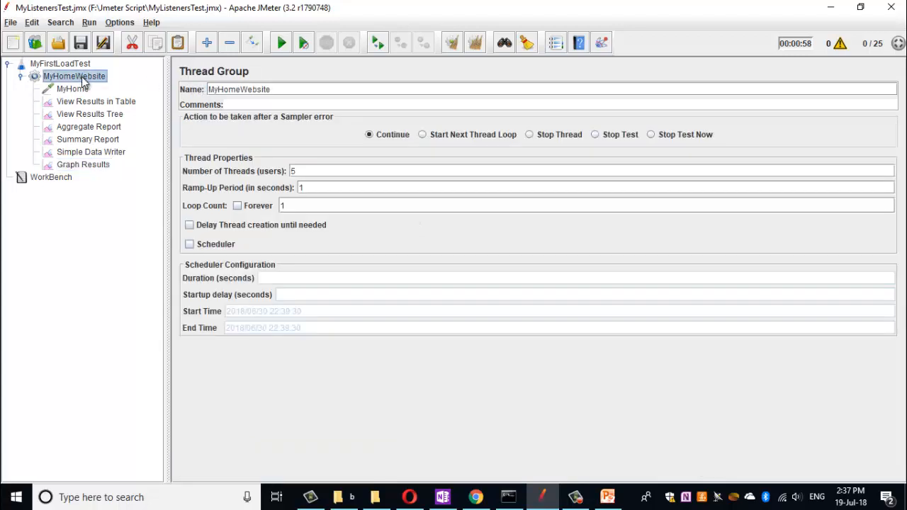
double_click(293, 171)
text(20)
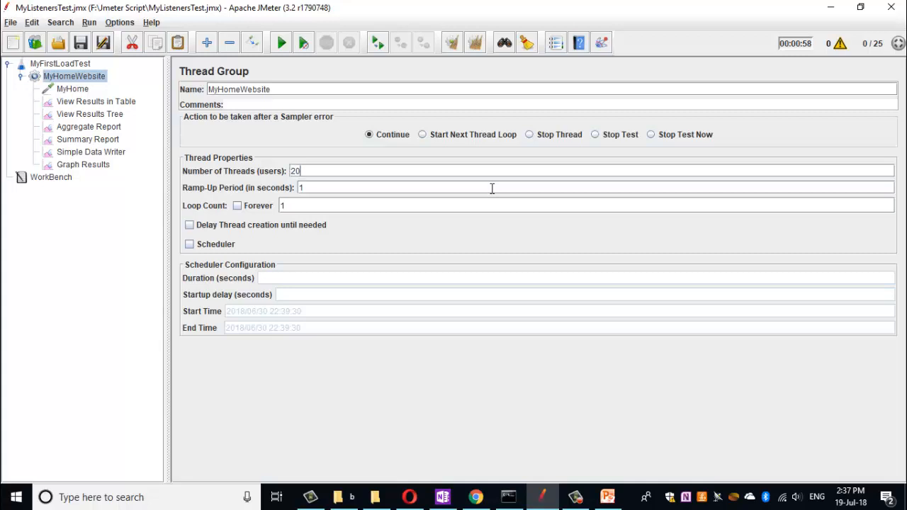
click(306, 188)
key(BackSpace)
text(5)
click(238, 207)
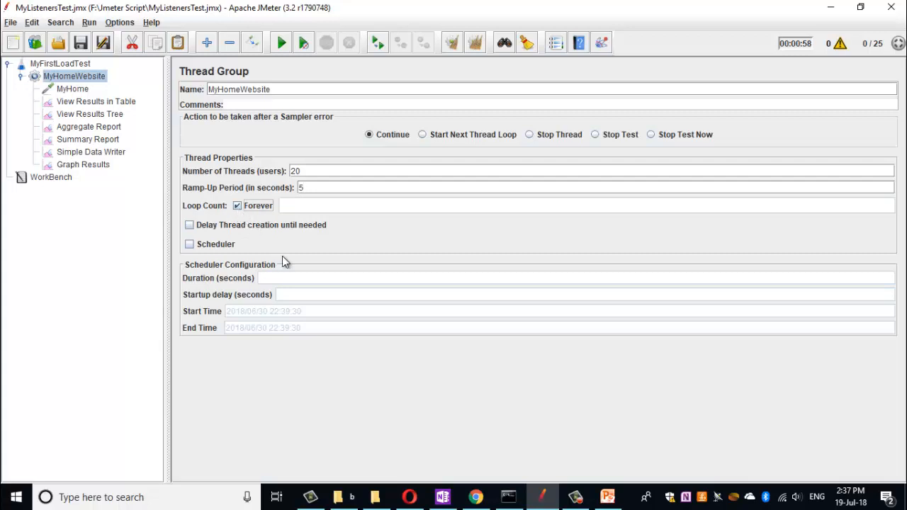
click(75, 45)
Clear all earlier results with Graph Results in view and check the View Results in Table listener
click(93, 163)
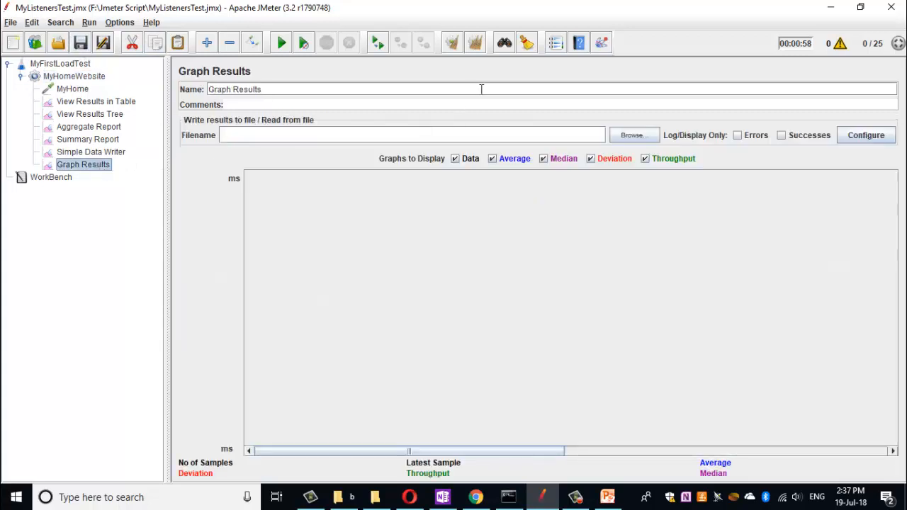
click(475, 44)
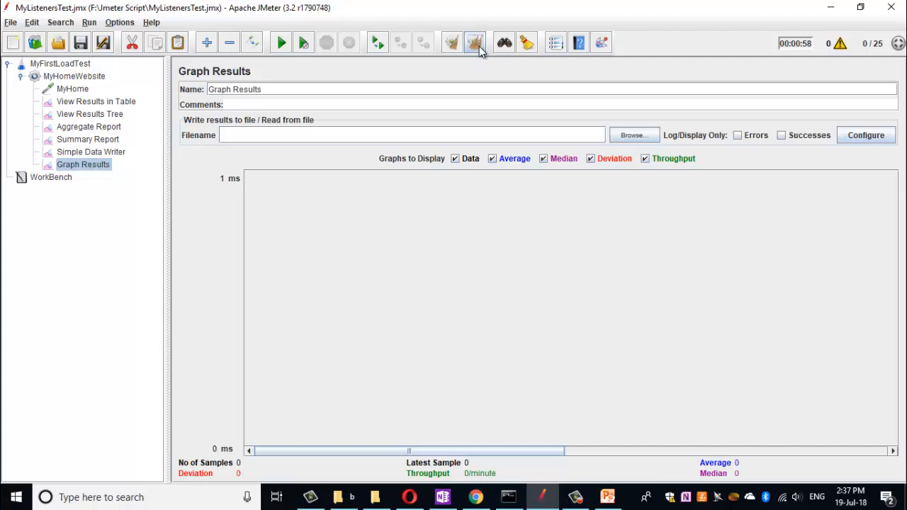
click(119, 104)
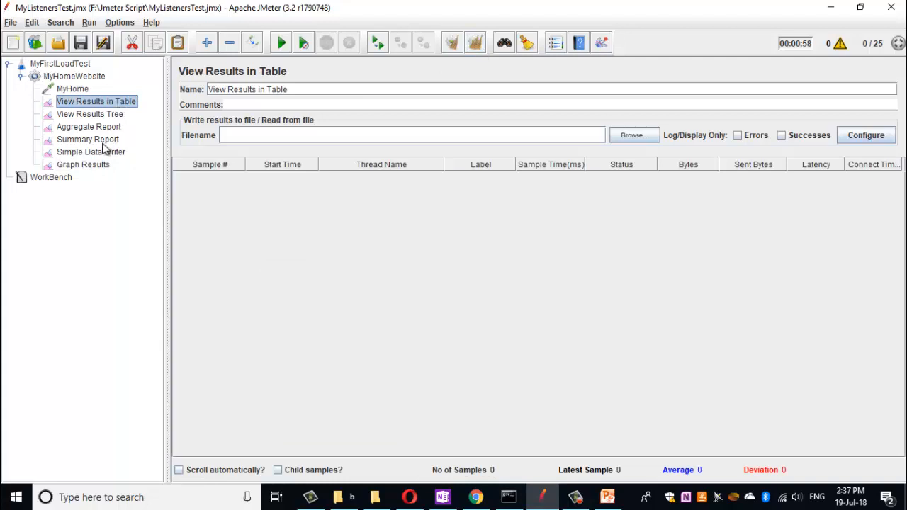
Run the load test with Graph Results in view, overwriting the existing SummaryReport.csv and Simpledatawriter.csv files
click(98, 166)
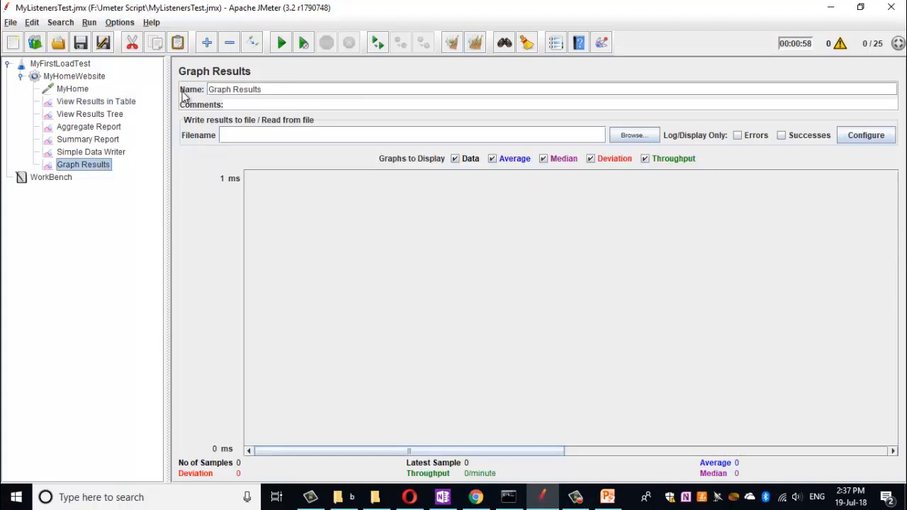
click(282, 44)
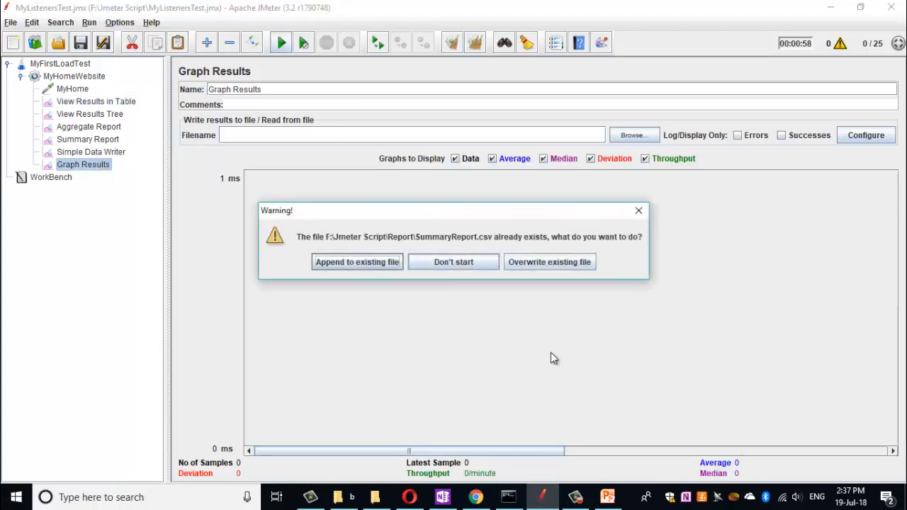
click(557, 263)
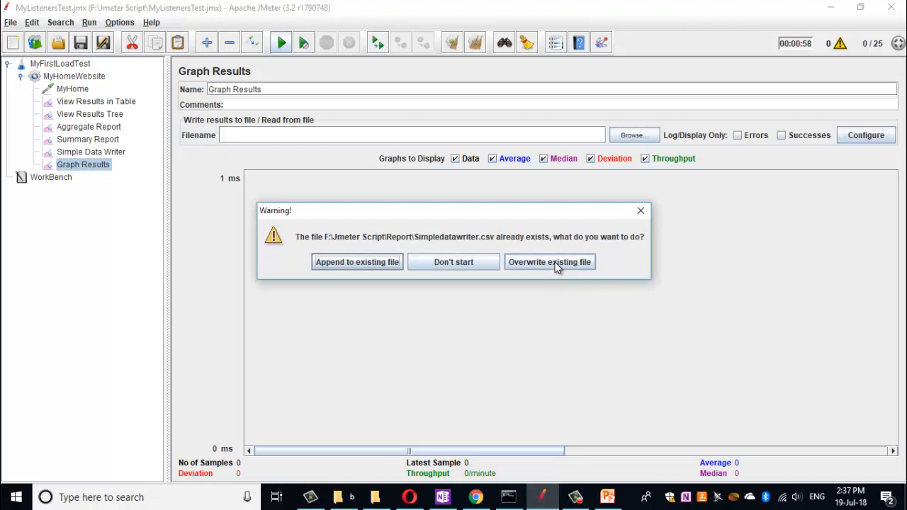
click(557, 264)
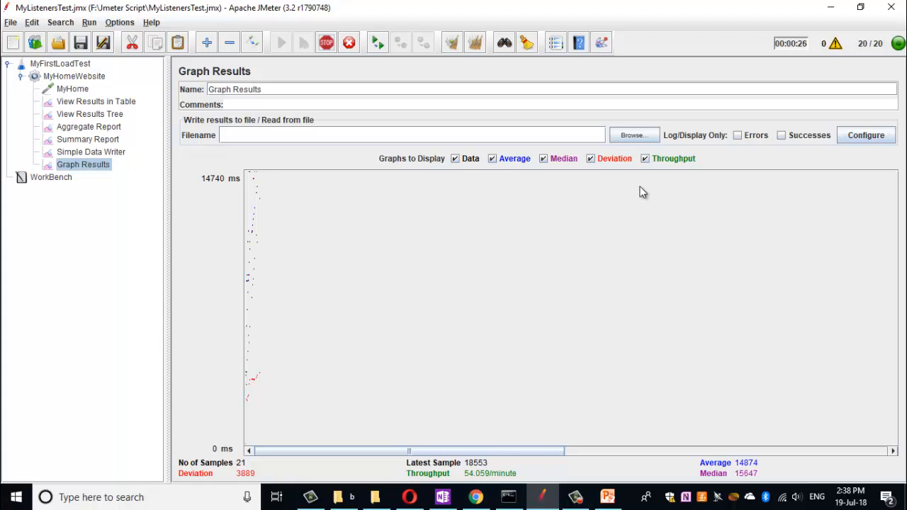
Hide the Data, Median and Deviation curves in Graph Results, leaving only Average and Throughput plotted
click(456, 161)
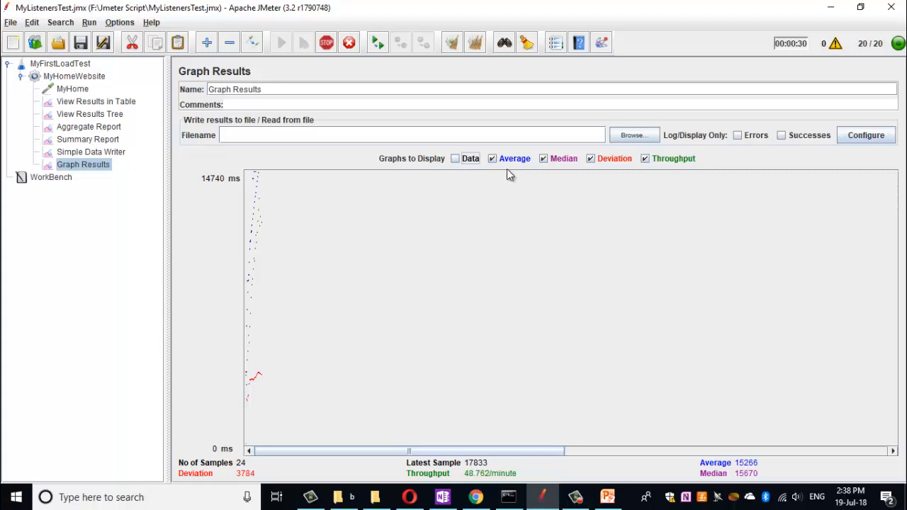
click(544, 160)
click(588, 159)
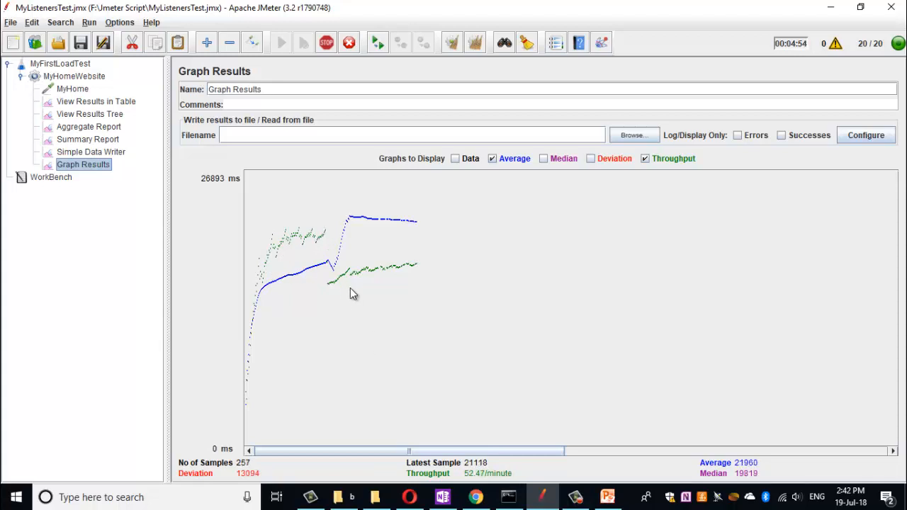
Check the MyHome request and the MyHomeWebsite thread group settings during the run, and return to the Graph Results plot
click(79, 88)
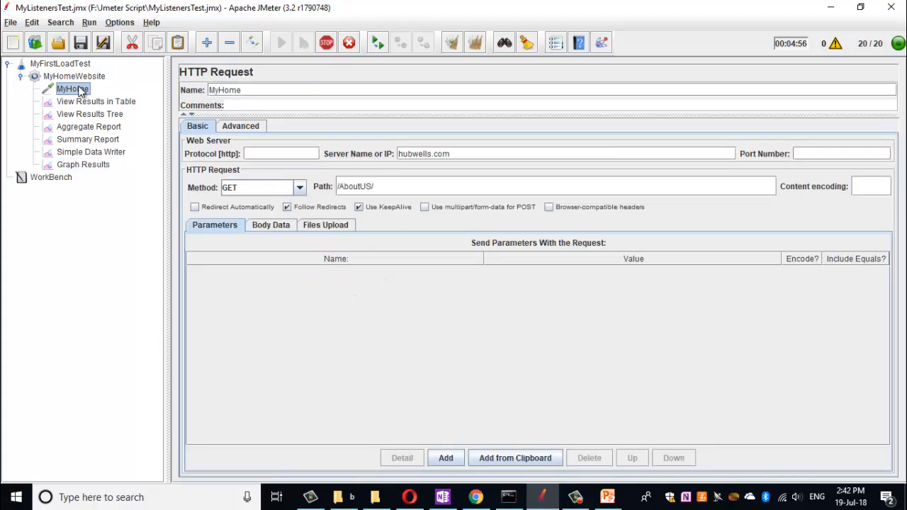
click(74, 78)
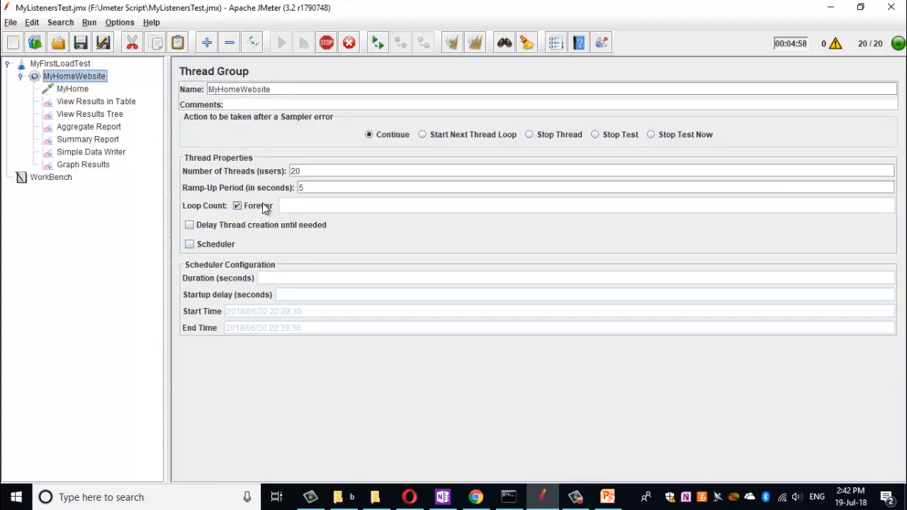
click(90, 166)
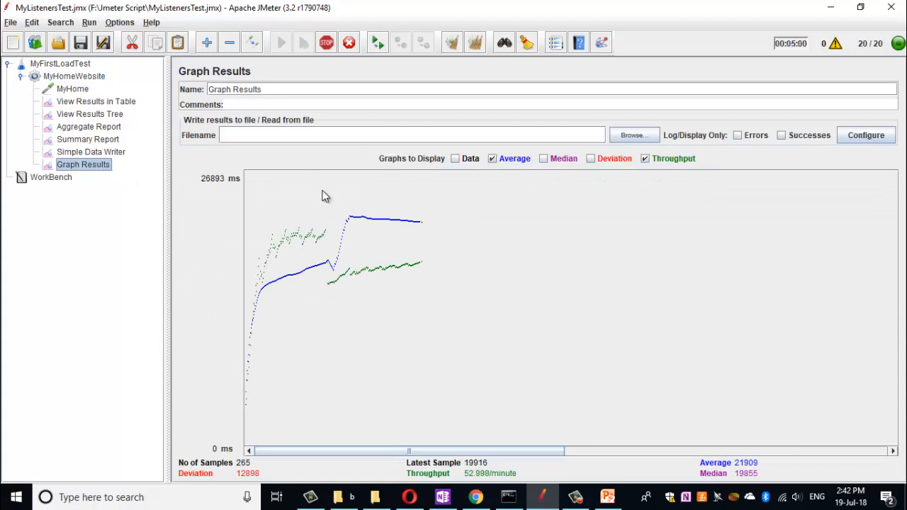